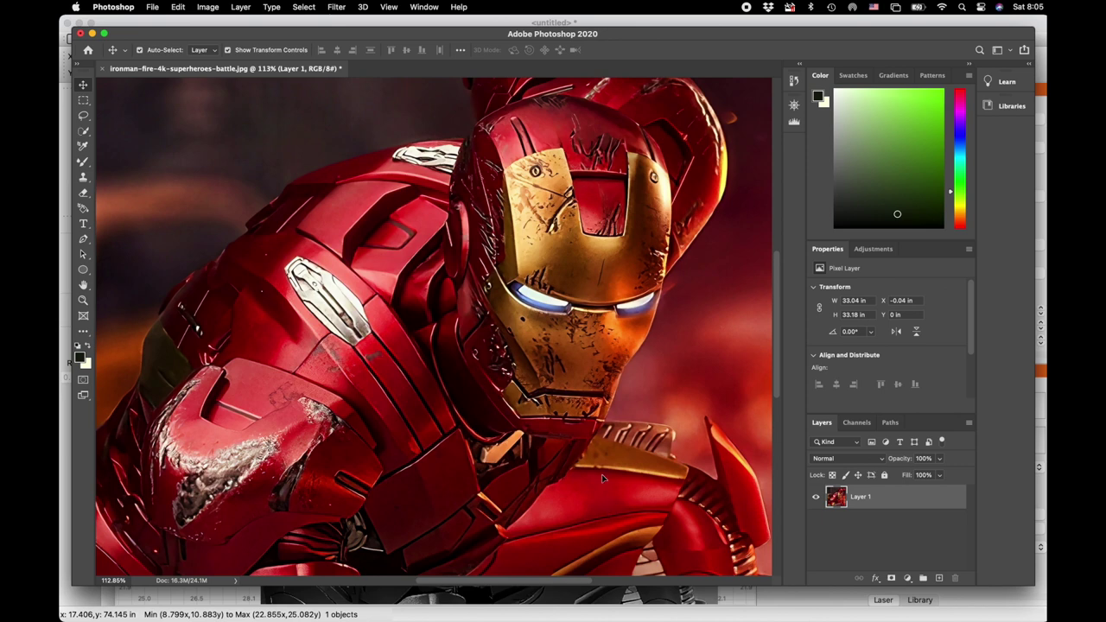
# Zoom the view to 60.4% so the whole Iron Man image fits in the window.
pyautogui.scroll(3, 477, 443)
pyautogui.scroll(1, 476, 442)
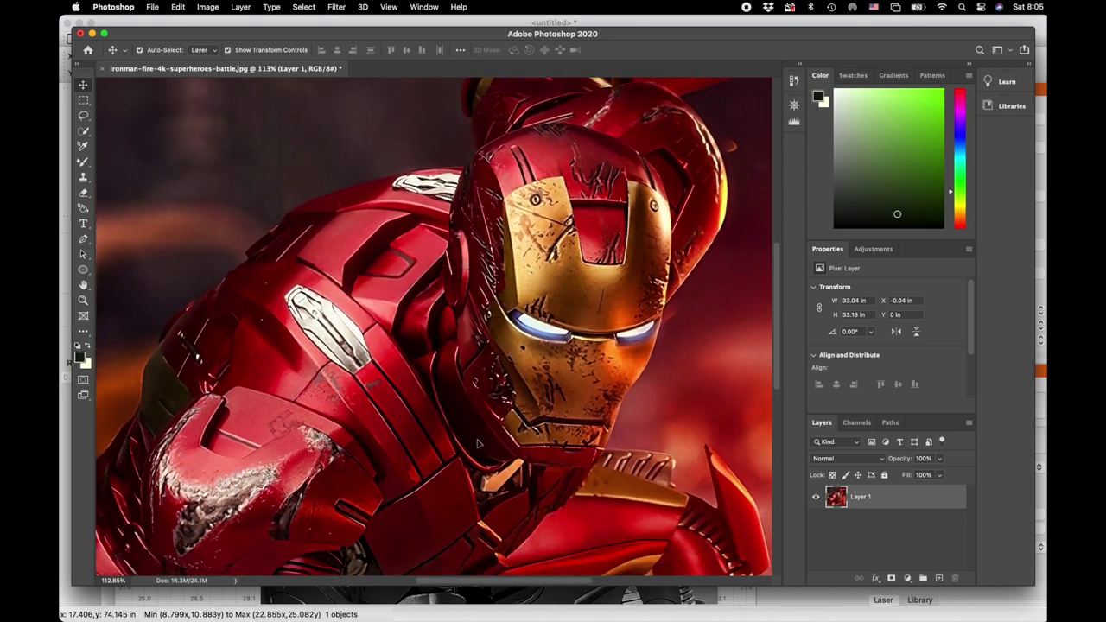
pyautogui.scroll(-3, 477, 442)
pyautogui.scroll(-1, 460, 413)
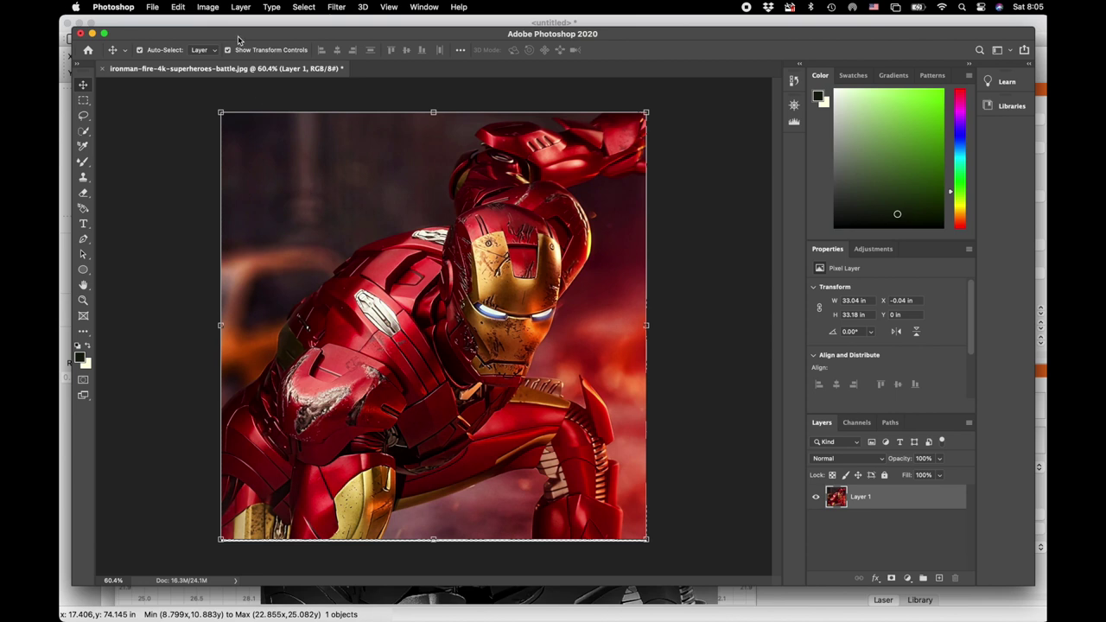
pyautogui.click(209, 7)
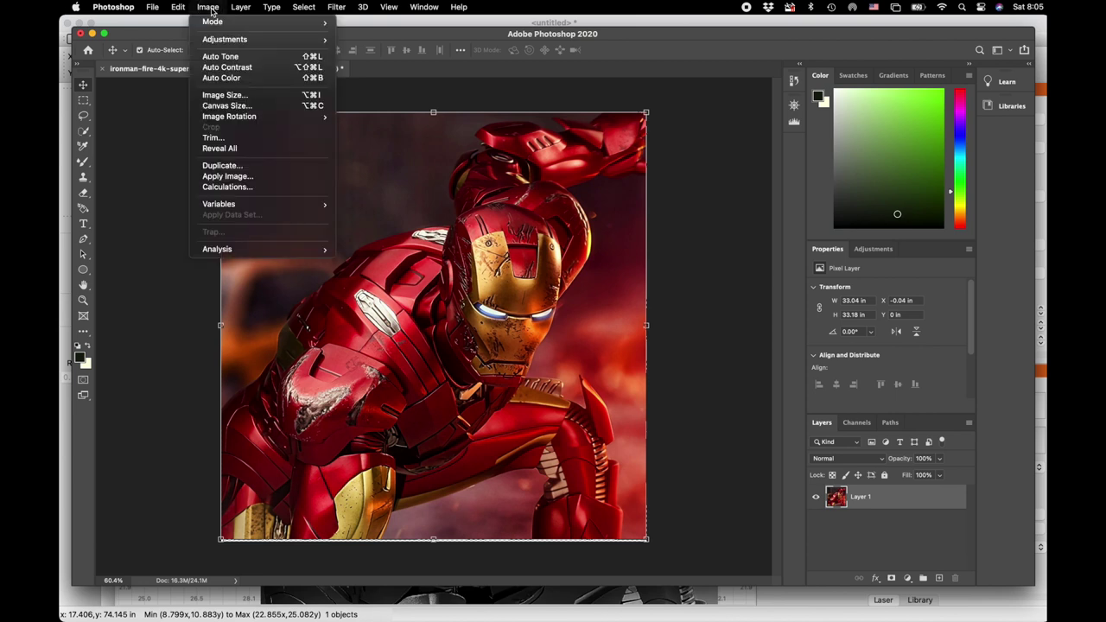
# Set the image size to 6 inches wide at 1000 pixels/inch.
pyautogui.click(223, 94)
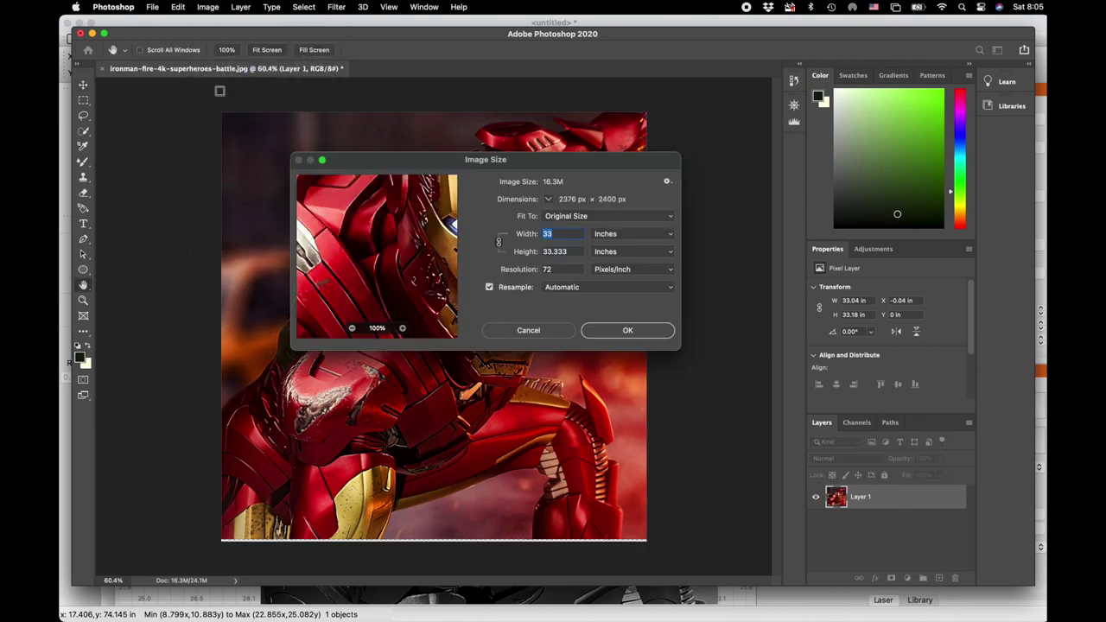
pyautogui.click(560, 233)
pyautogui.doubleClick(560, 234)
pyautogui.write('6')
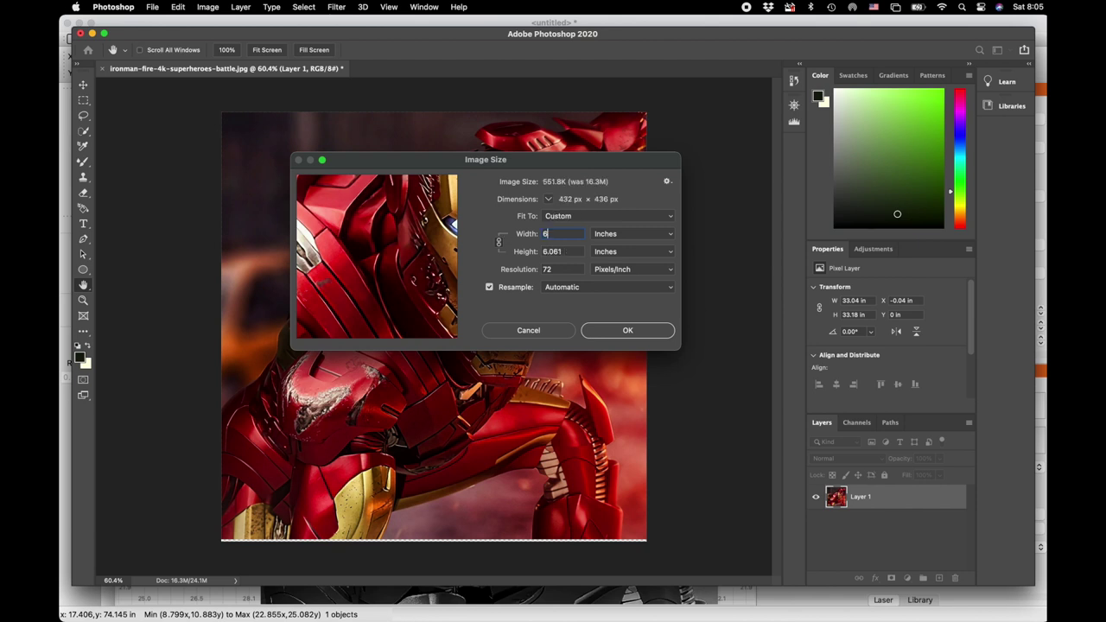
pyautogui.press('Tab')
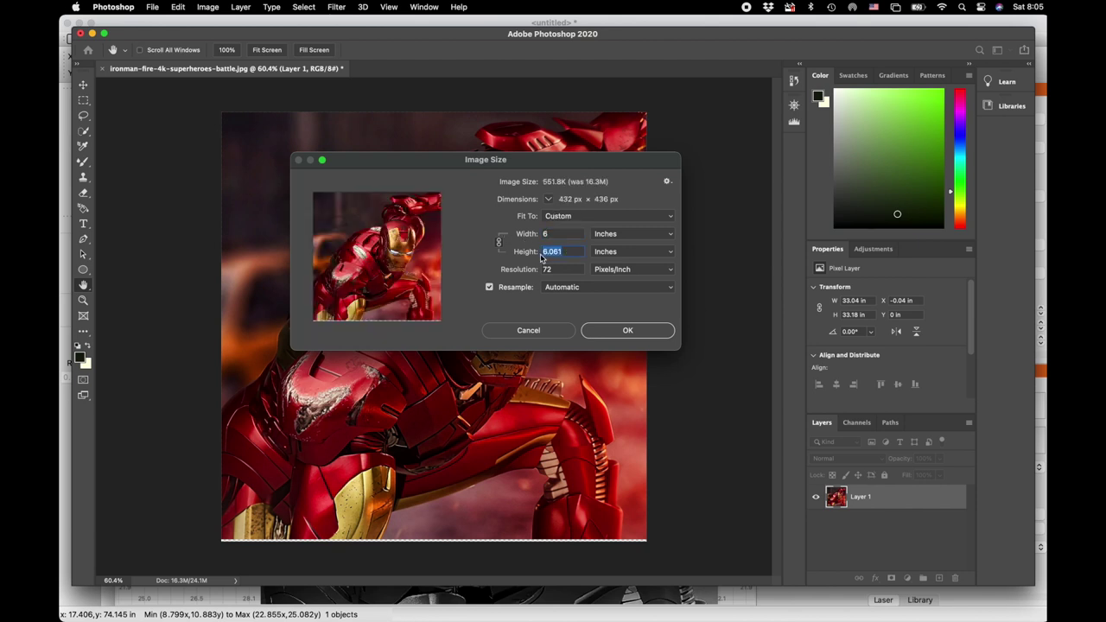
pyautogui.press('Tab')
pyautogui.write('1')
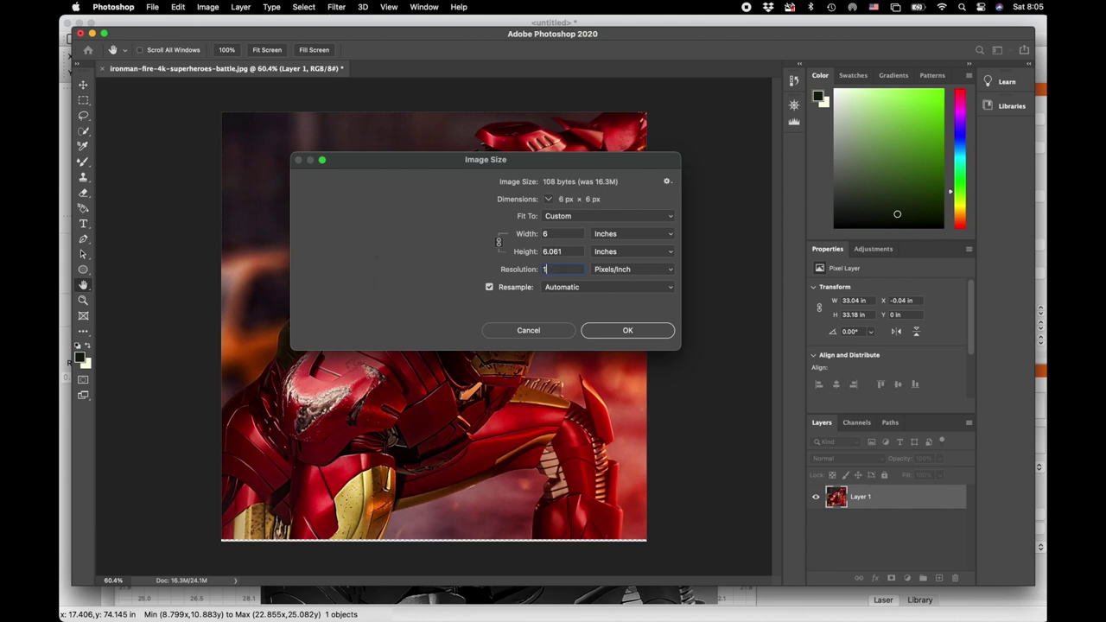
pyautogui.write('000')
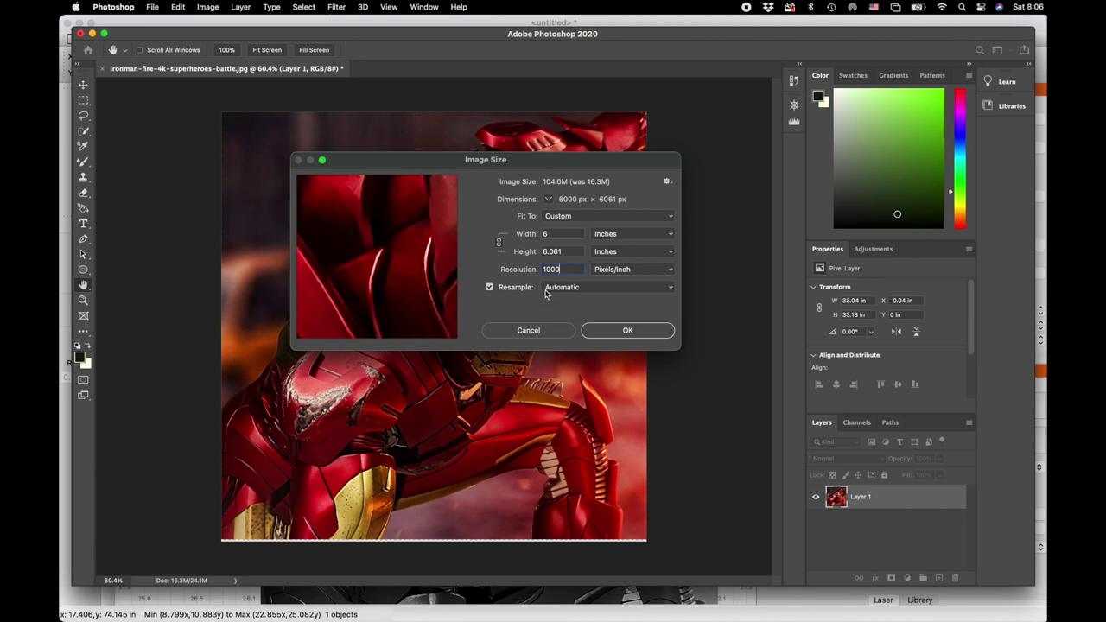
pyautogui.click(627, 331)
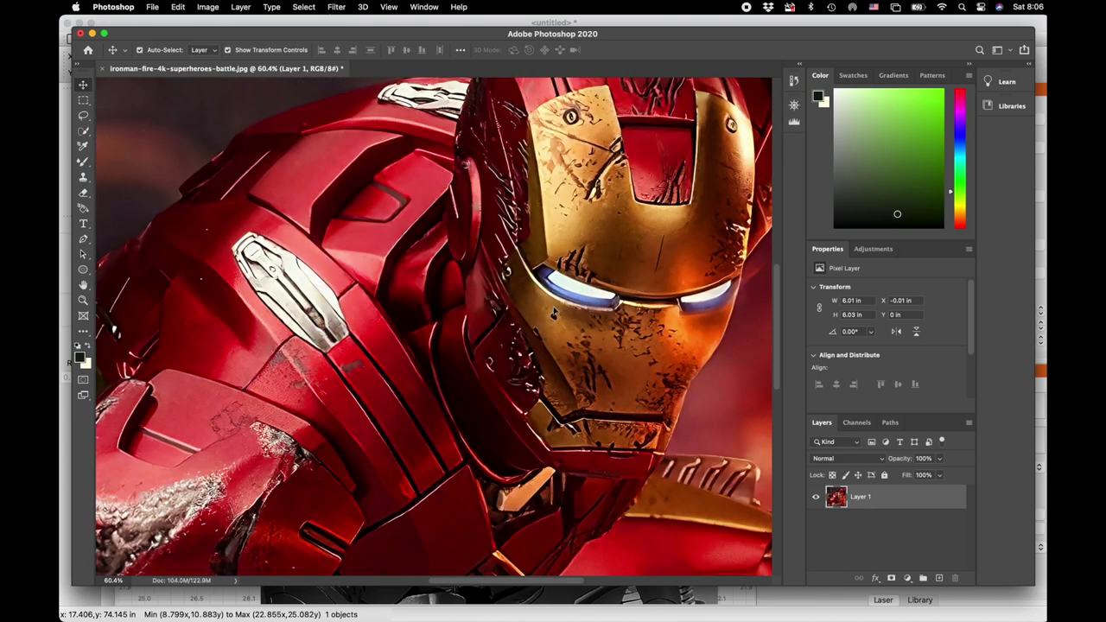
# Zoom out and convert the Iron Man image to Grayscale mode.
pyautogui.press('super+minus')
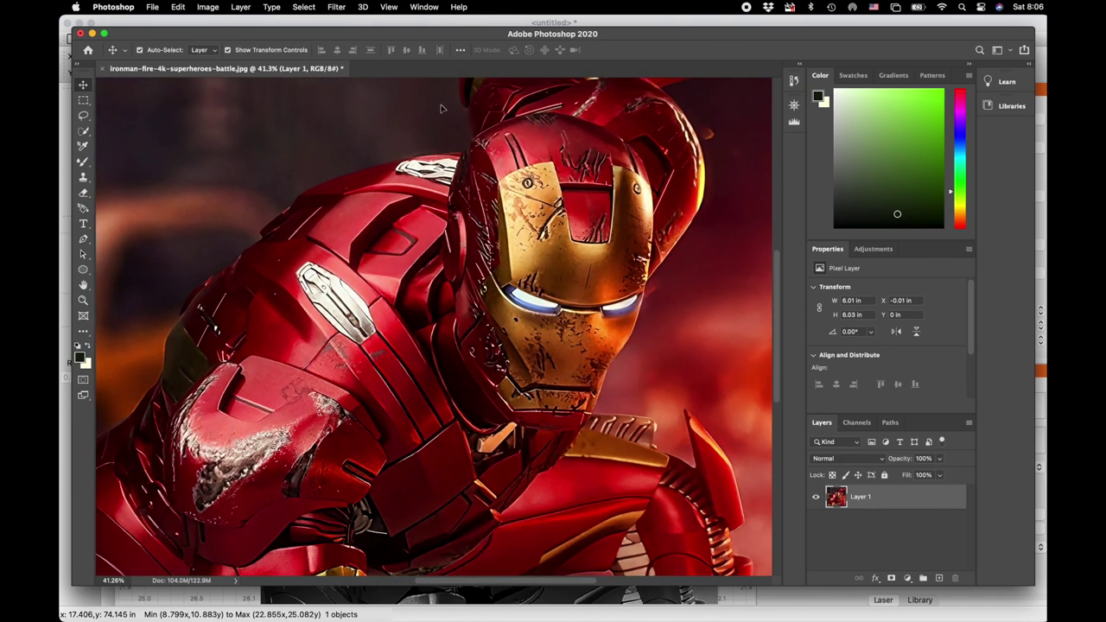
pyautogui.click(211, 9)
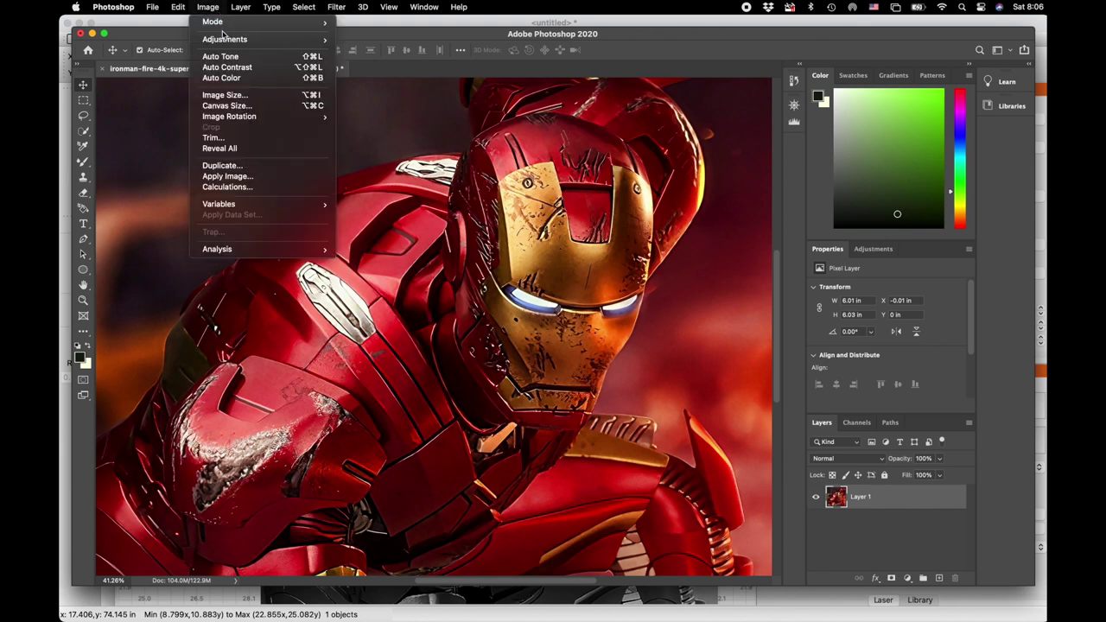
pyautogui.moveTo(223, 21)
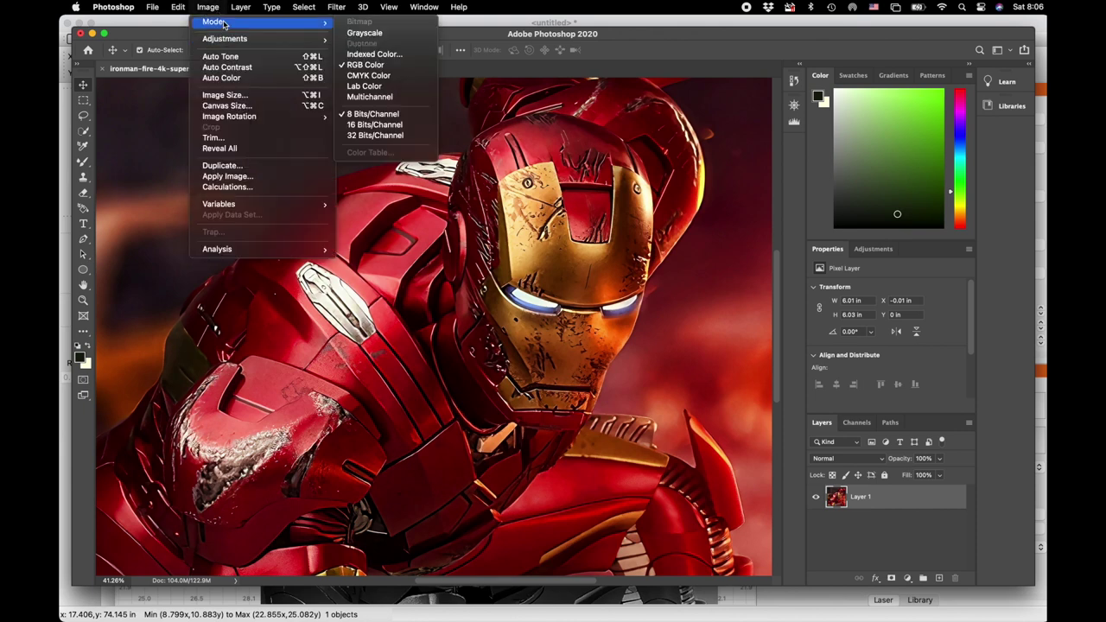
pyautogui.click(348, 33)
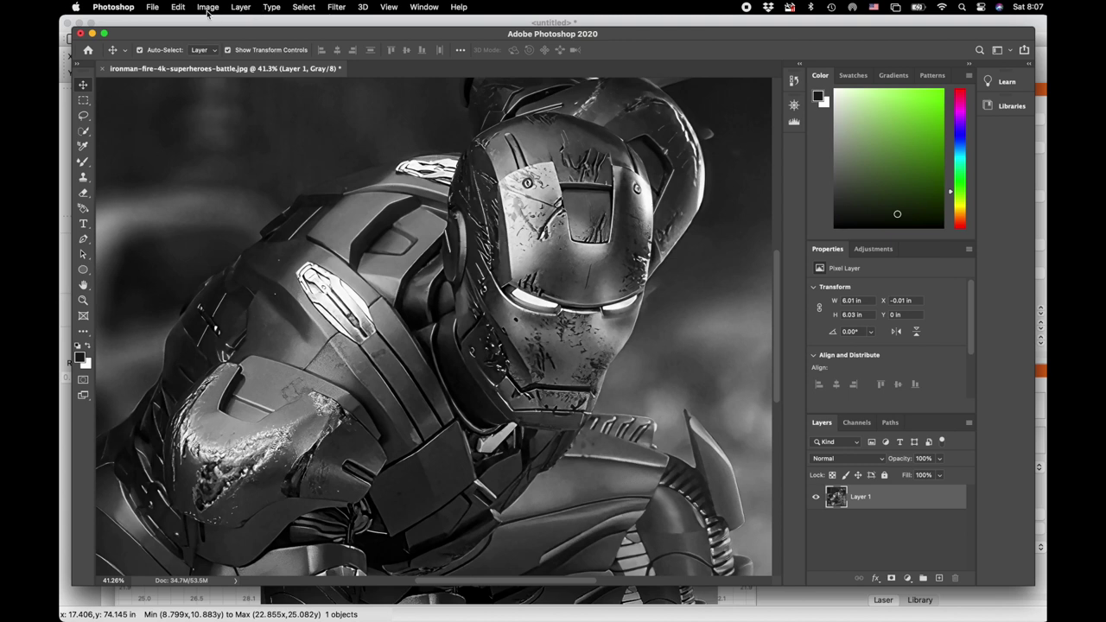
pyautogui.click(208, 9)
# Start a Bitmap conversion, flattening layers, with 1000 Pixels/Inch output and the Halftone Screen method.
pyautogui.moveTo(210, 22)
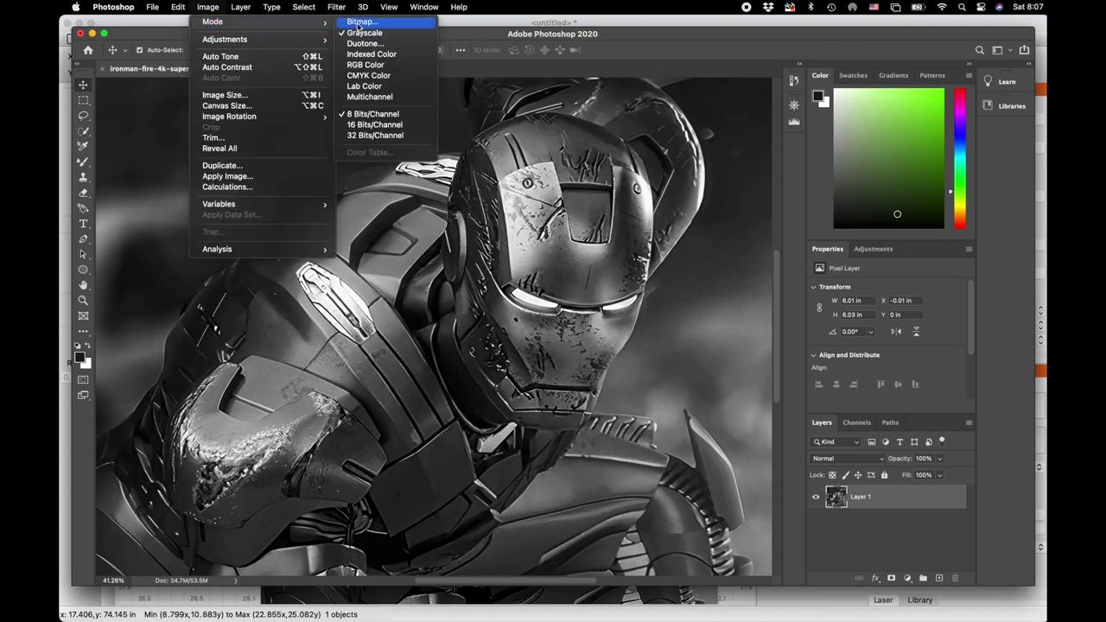
pyautogui.click(357, 28)
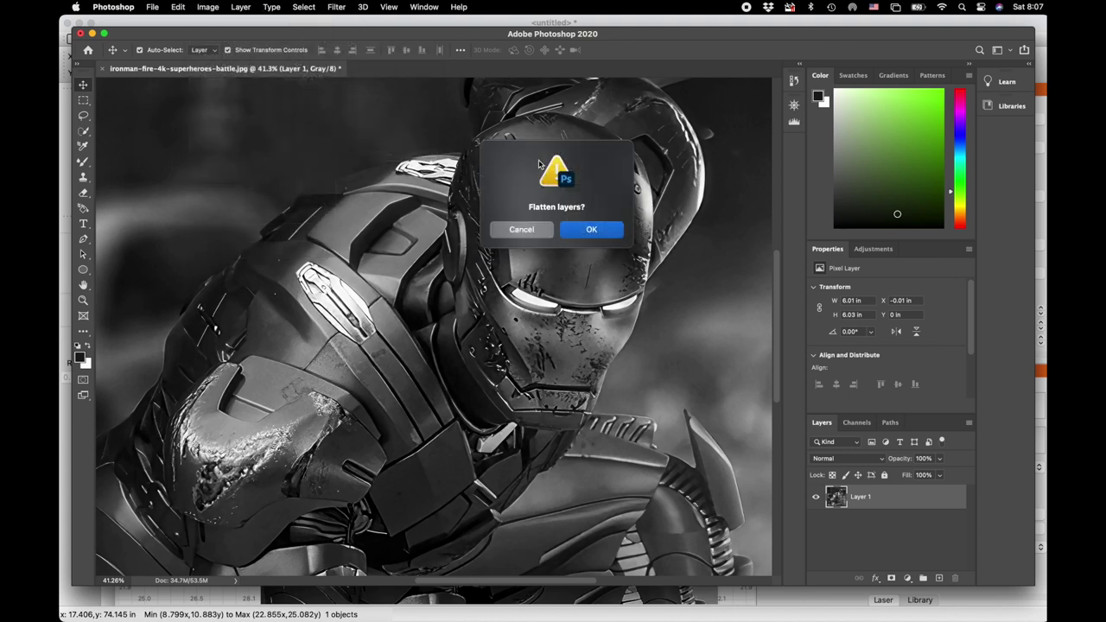
pyautogui.click(586, 231)
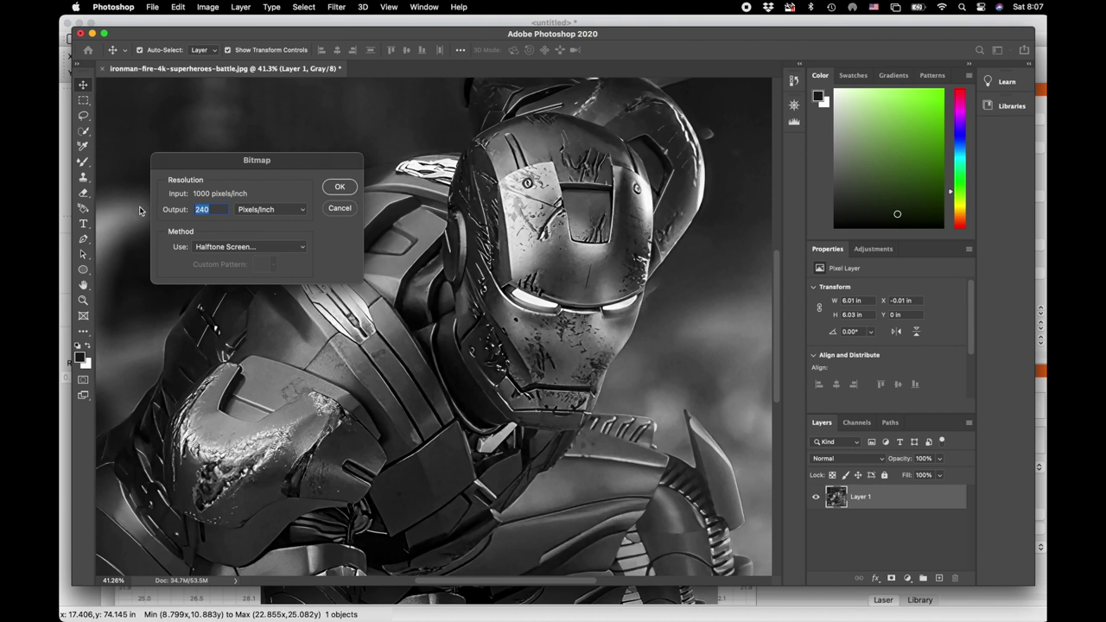
pyautogui.write('1000')
pyautogui.click(231, 249)
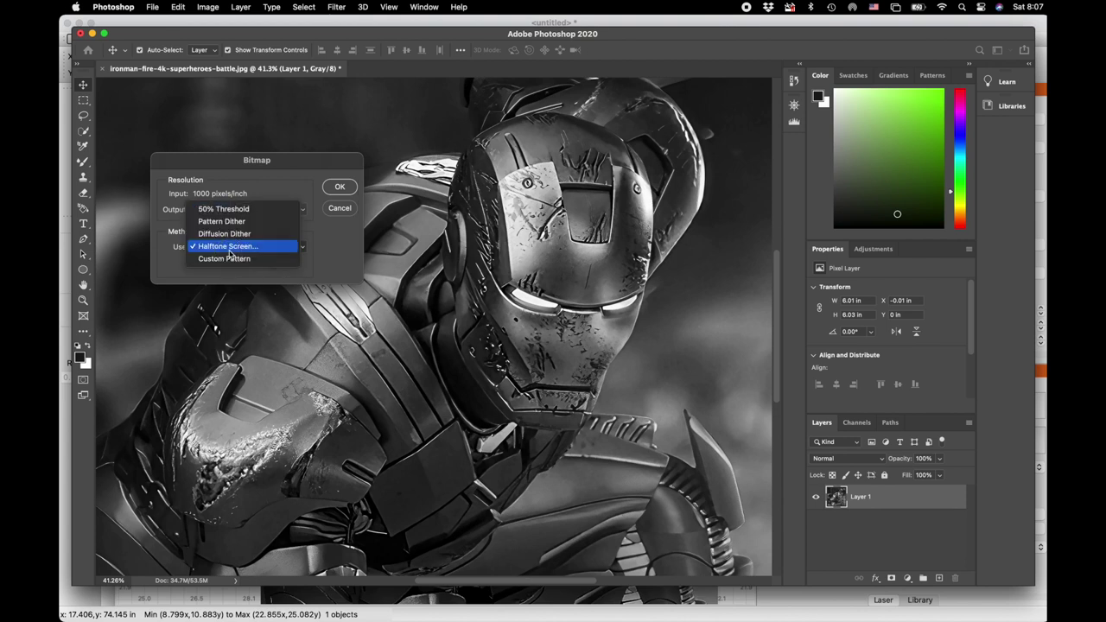
pyautogui.click(230, 248)
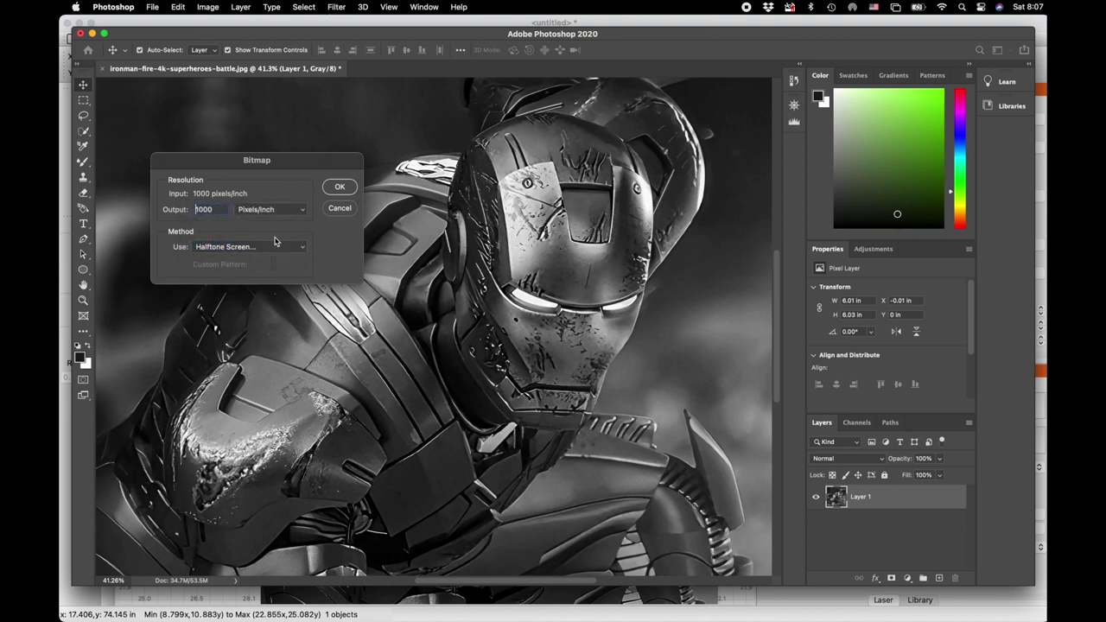
pyautogui.click(340, 187)
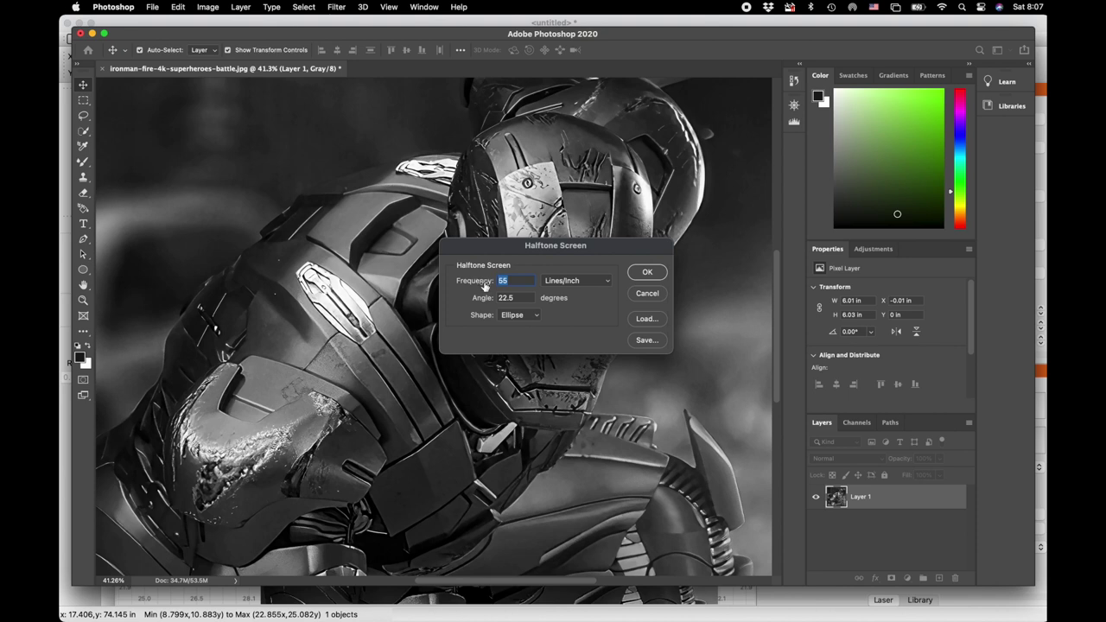
# Apply a Round halftone screen at 400 lines/inch and a 33° angle.
pyautogui.write('400')
pyautogui.click(516, 297)
pyautogui.click(471, 297)
pyautogui.write('33')
pyautogui.click(536, 316)
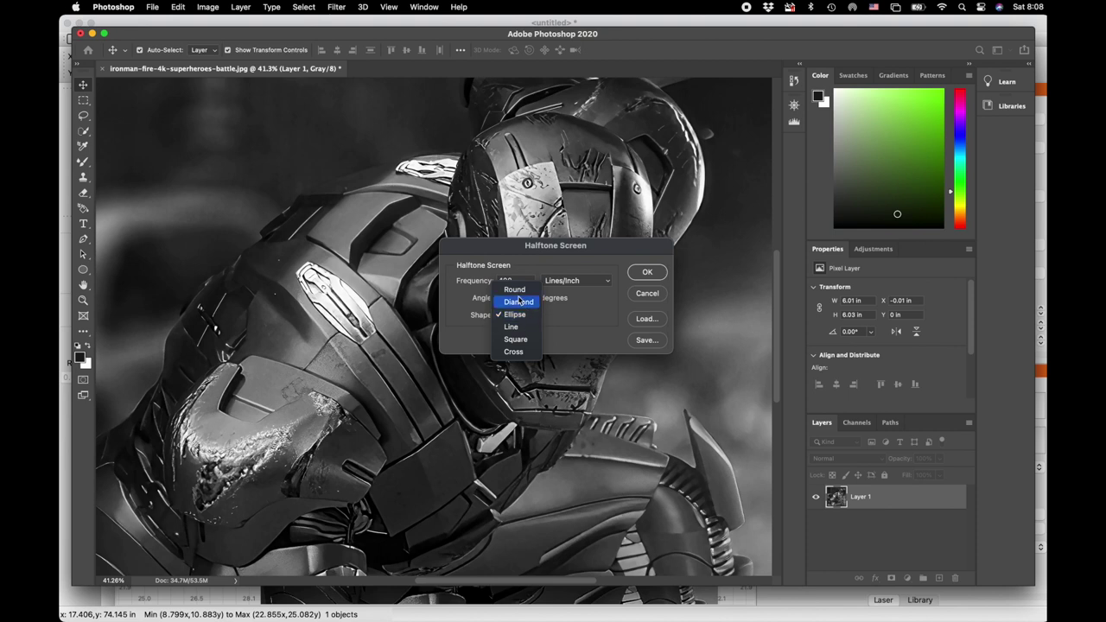
pyautogui.click(514, 291)
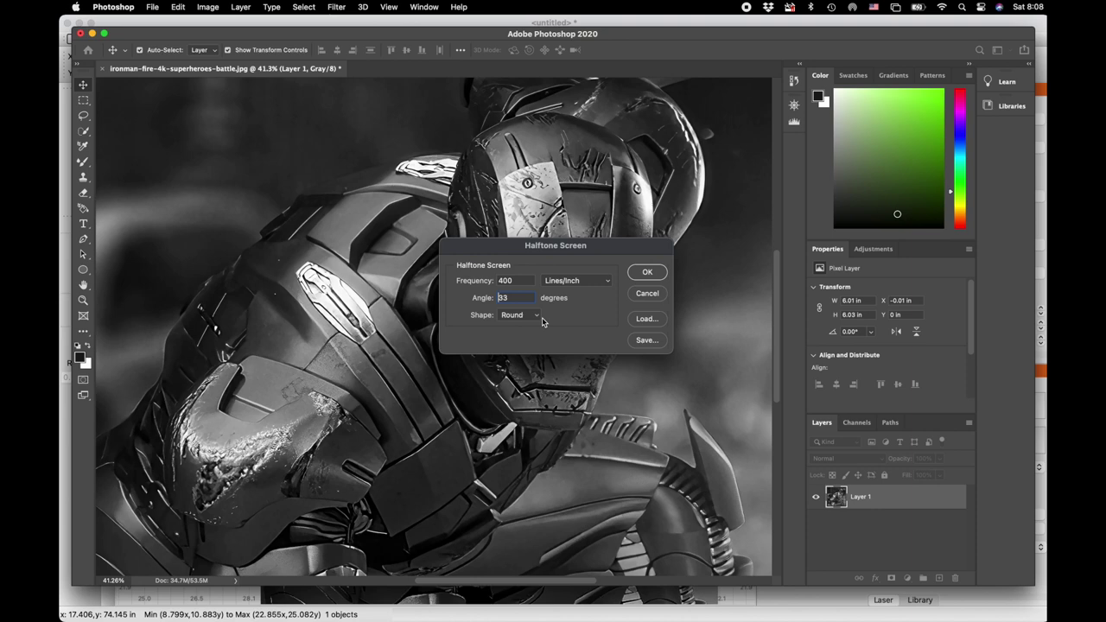
pyautogui.click(648, 274)
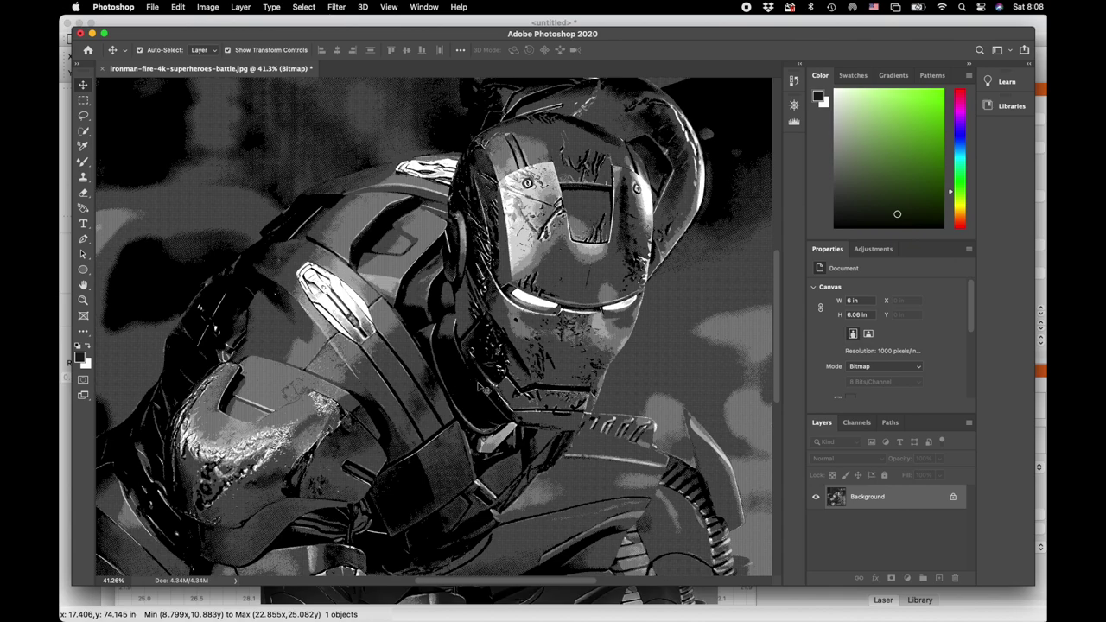
pyautogui.scroll(2, 462, 348)
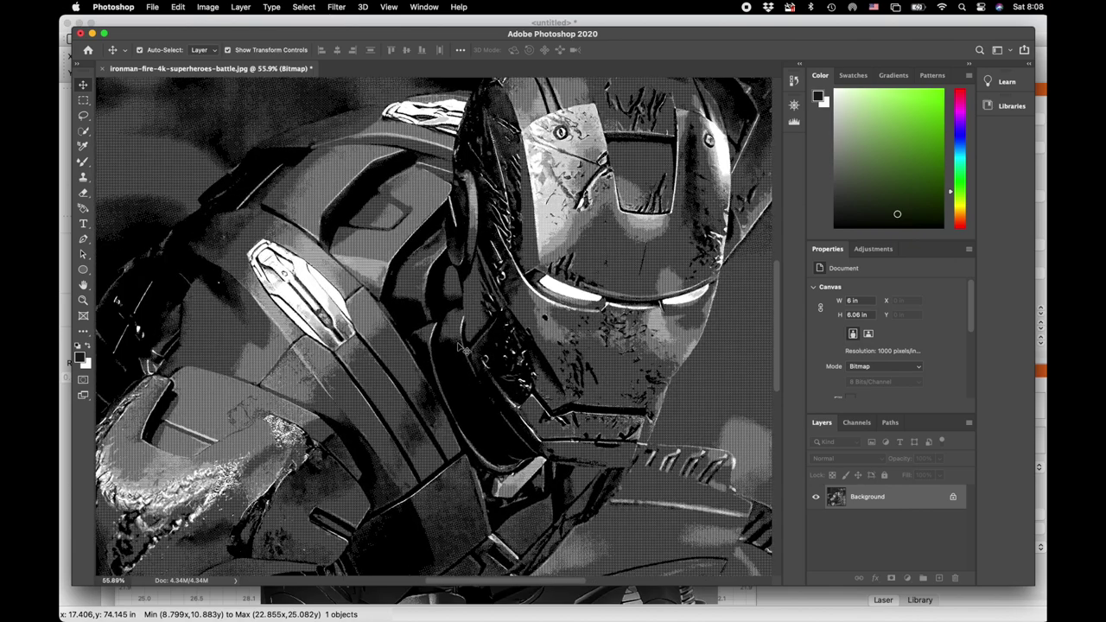
pyautogui.scroll(6, 462, 347)
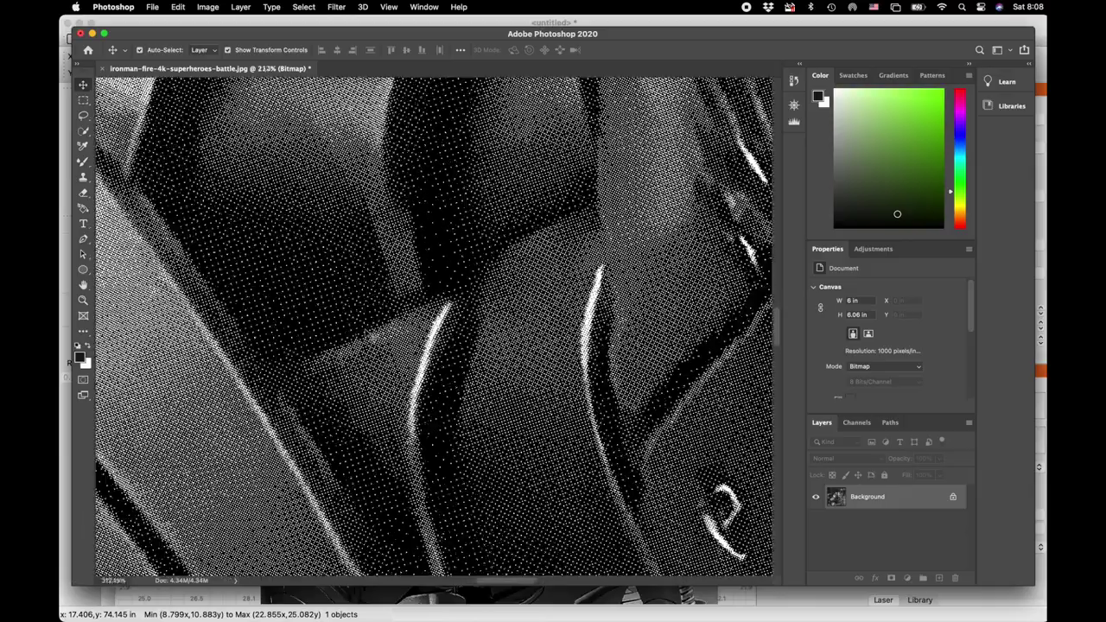
pyautogui.scroll(4, 371, 352)
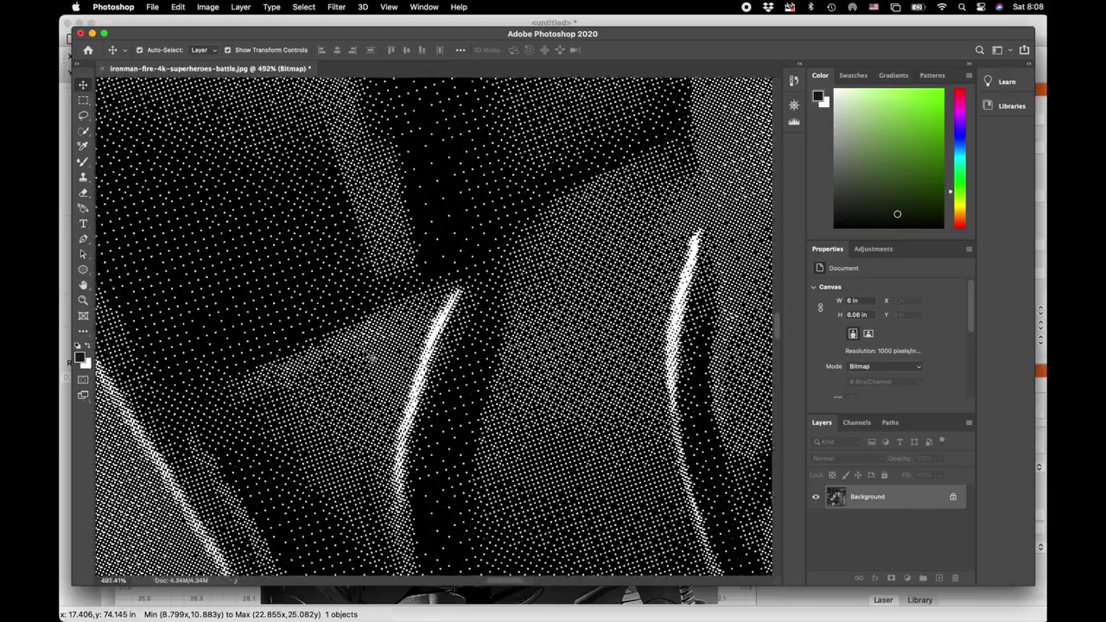
pyautogui.scroll(1, 371, 352)
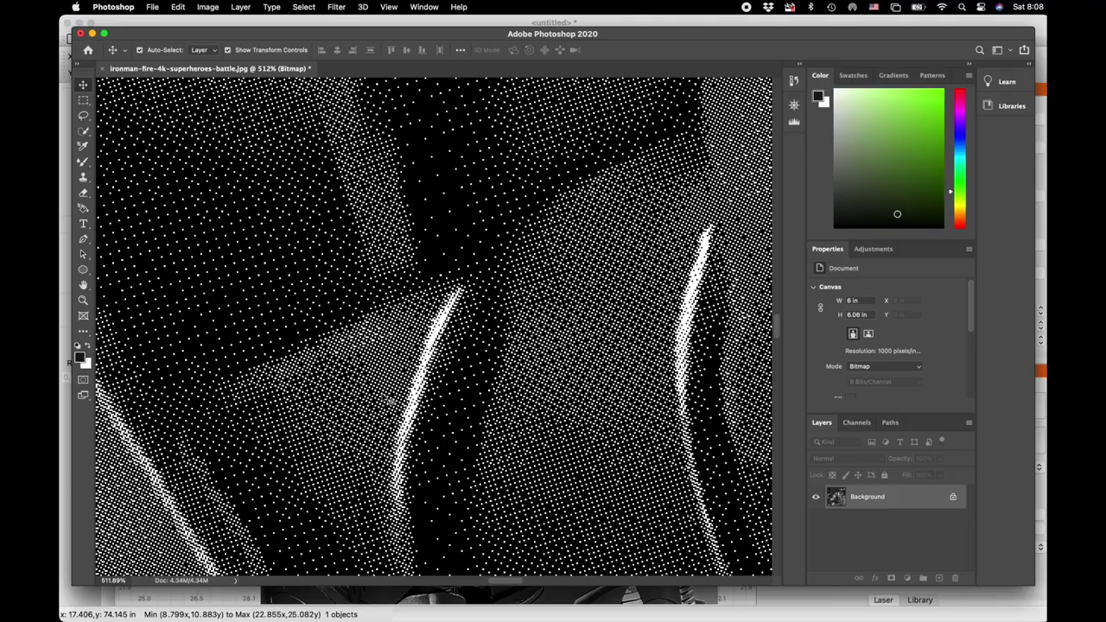
pyautogui.scroll(-1, 439, 372)
pyautogui.scroll(-3, 439, 373)
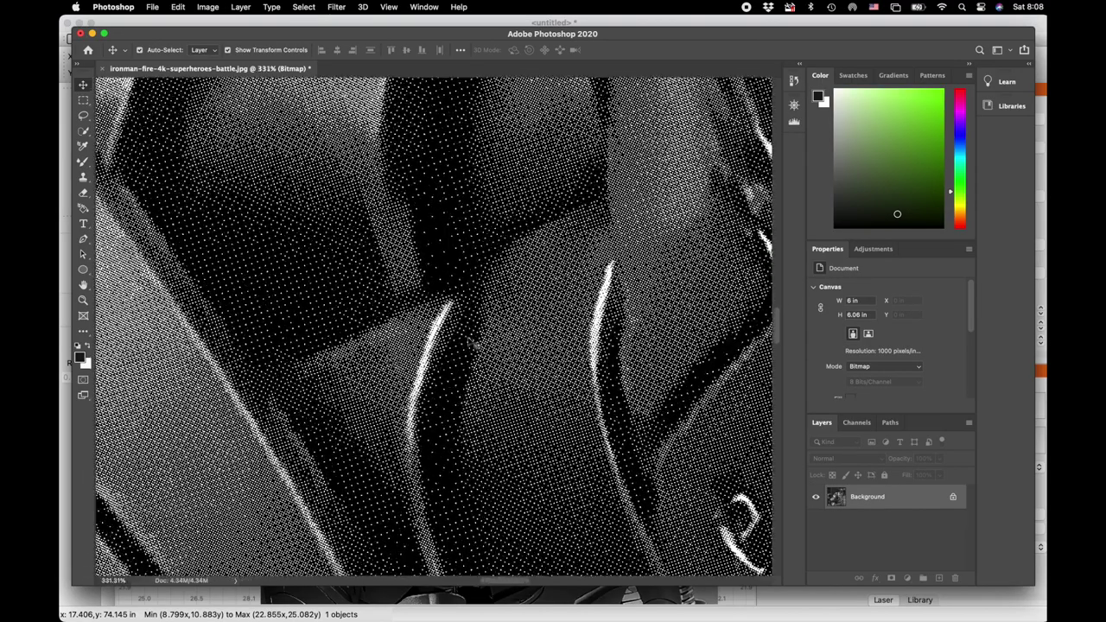
pyautogui.scroll(5, 598, 311)
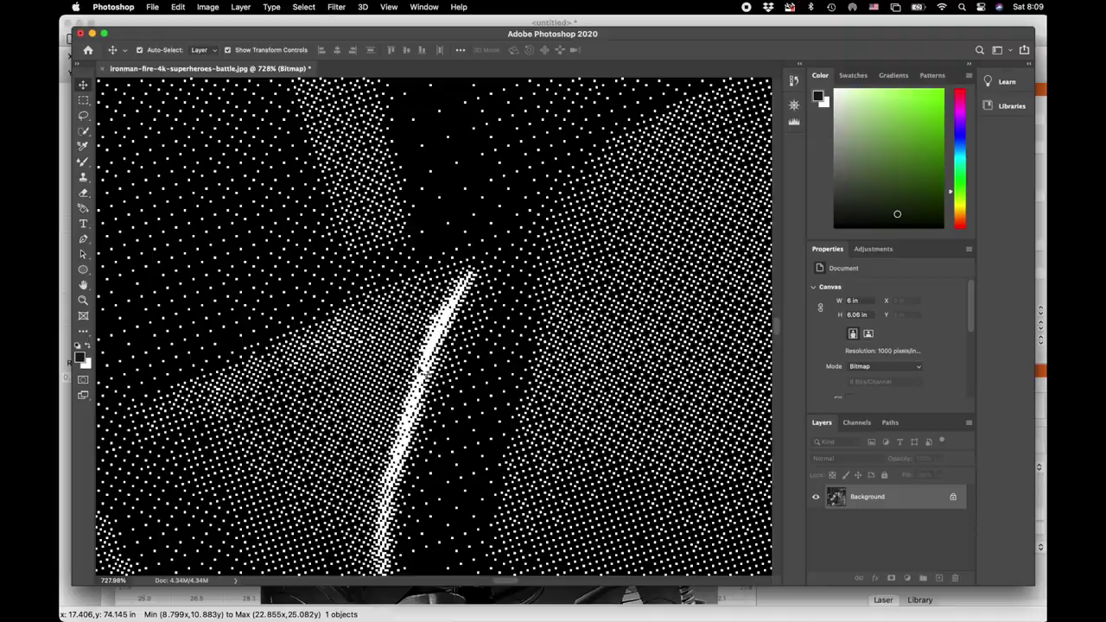
pyautogui.scroll(-4, 422, 394)
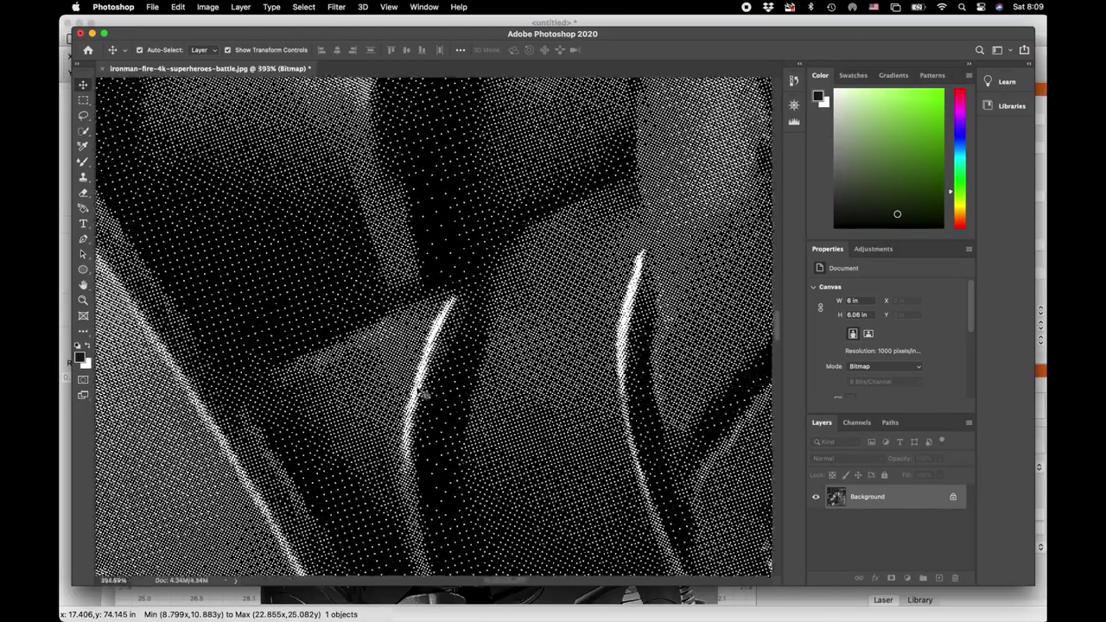
pyautogui.scroll(-4, 421, 393)
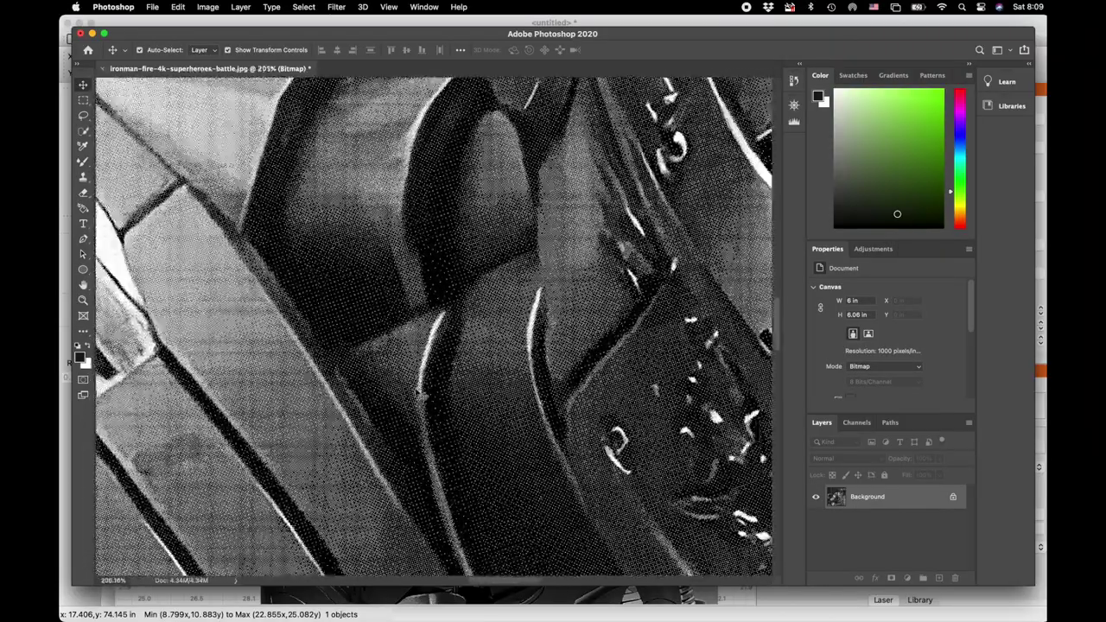
pyautogui.scroll(-3, 422, 393)
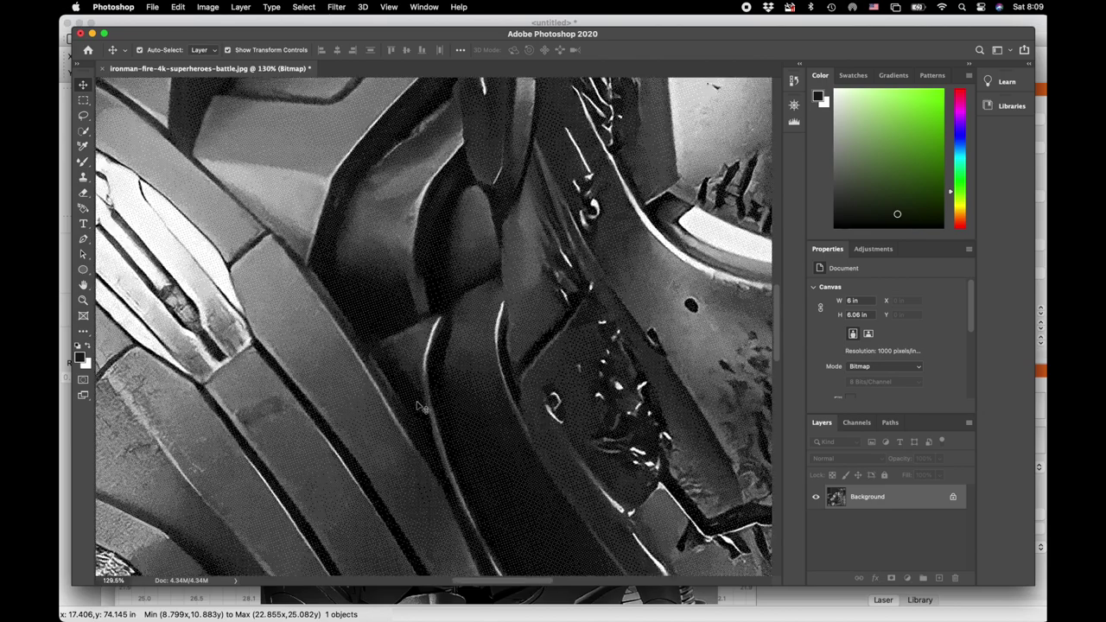
pyautogui.scroll(-4, 452, 405)
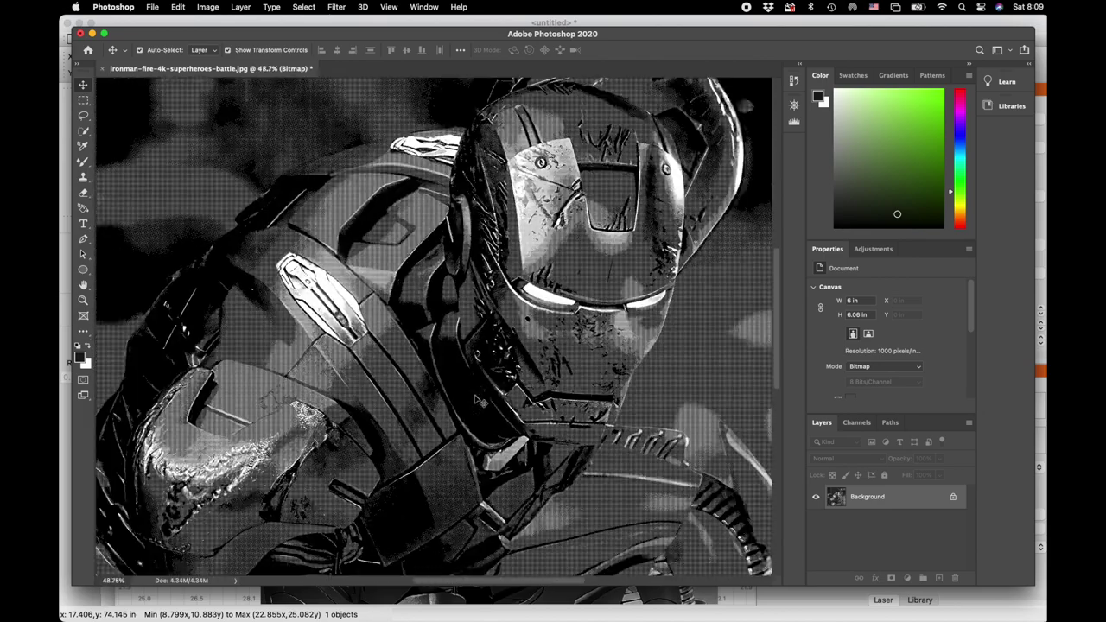
pyautogui.scroll(-2, 479, 402)
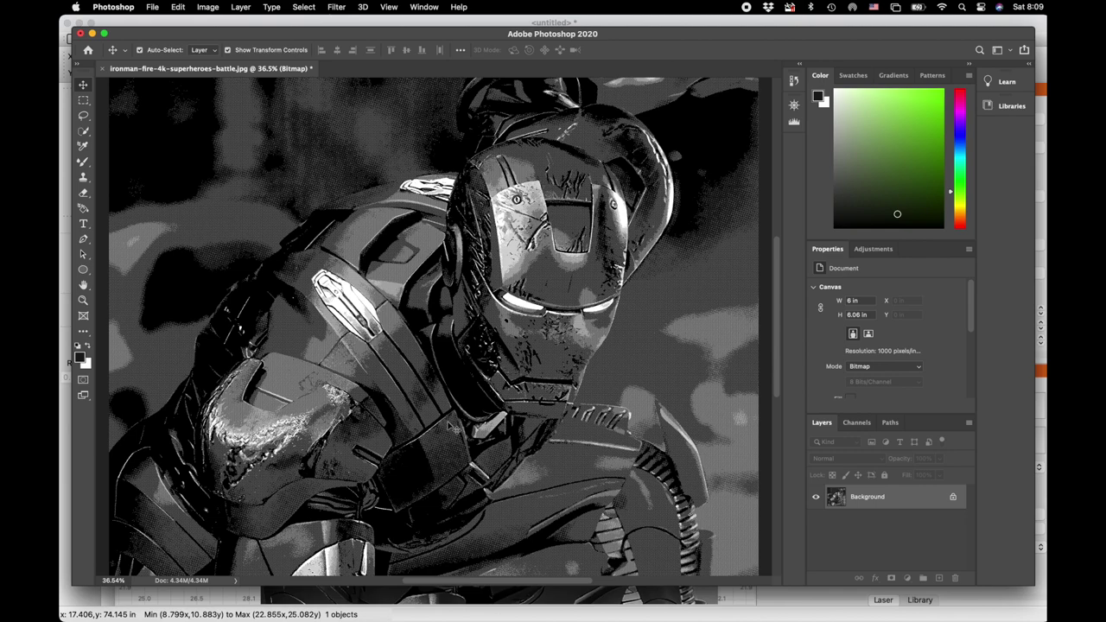
# Undo twice, reverting from Bitmap through Grayscale to the original RGB photo.
pyautogui.press('super+z')
pyautogui.press('super+z')
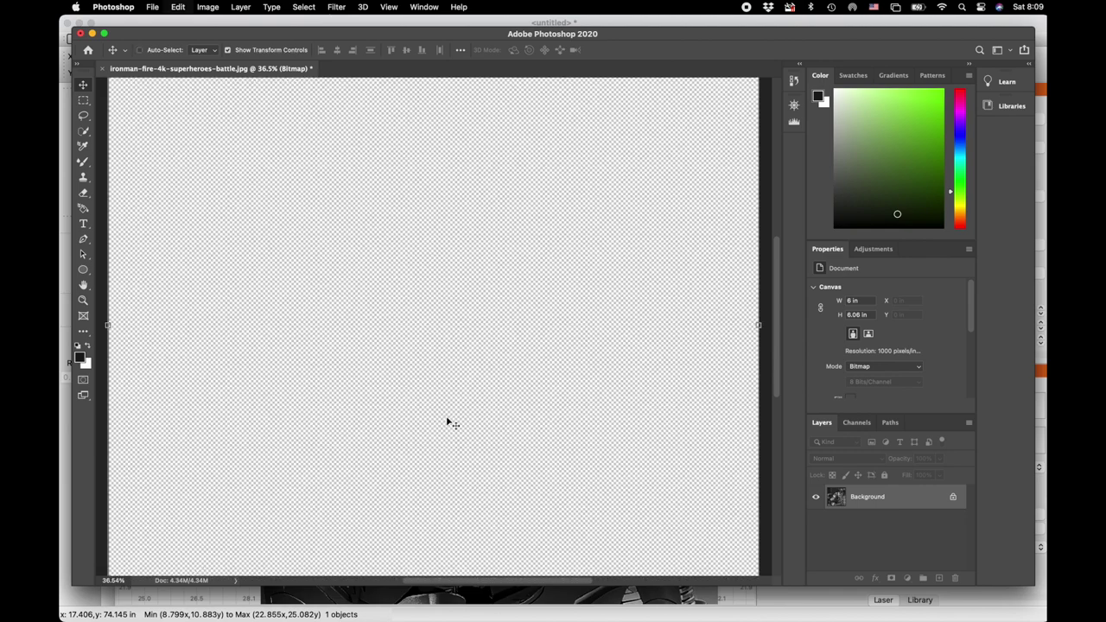
pyautogui.press('super+z')
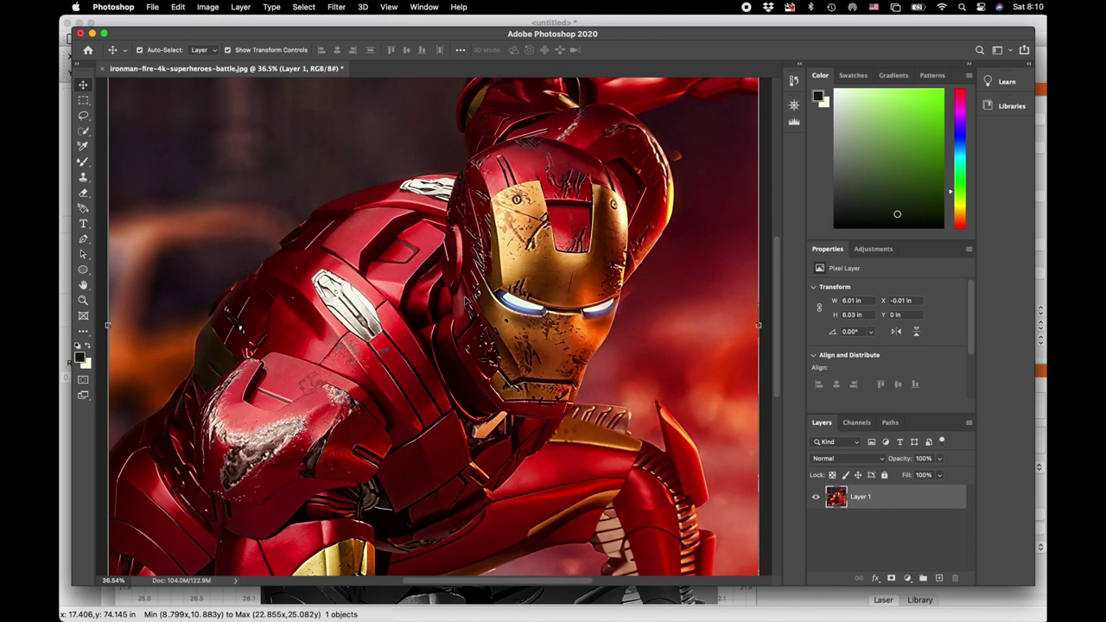
# Run the Da Halftone Update #1 action on the open image via Image Processor and dismiss the error.
pyautogui.click(177, 8)
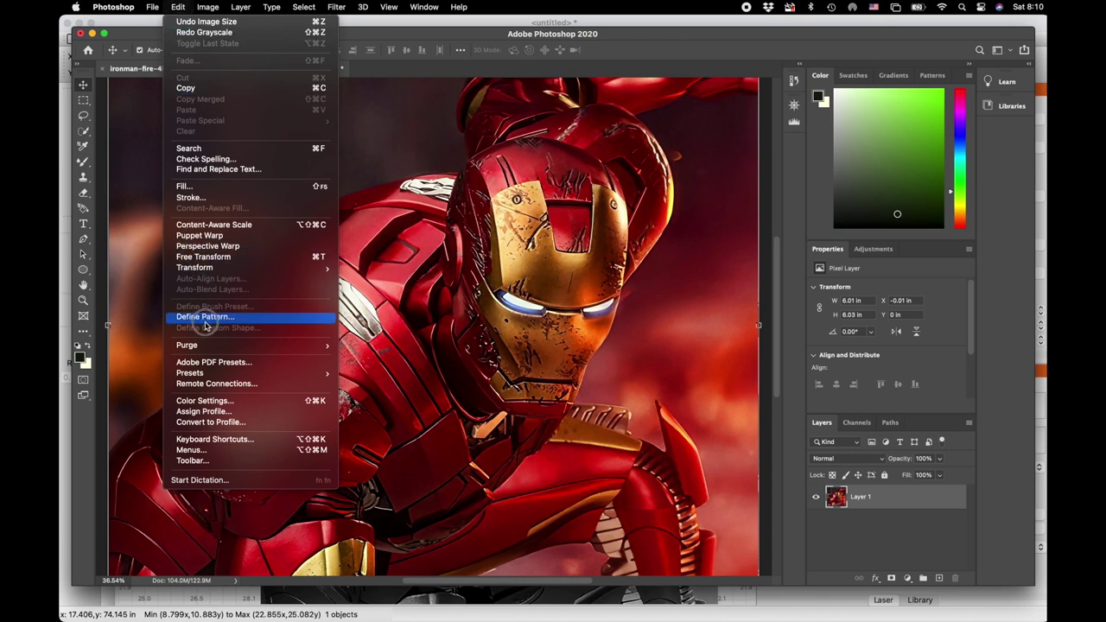
pyautogui.moveTo(154, 7)
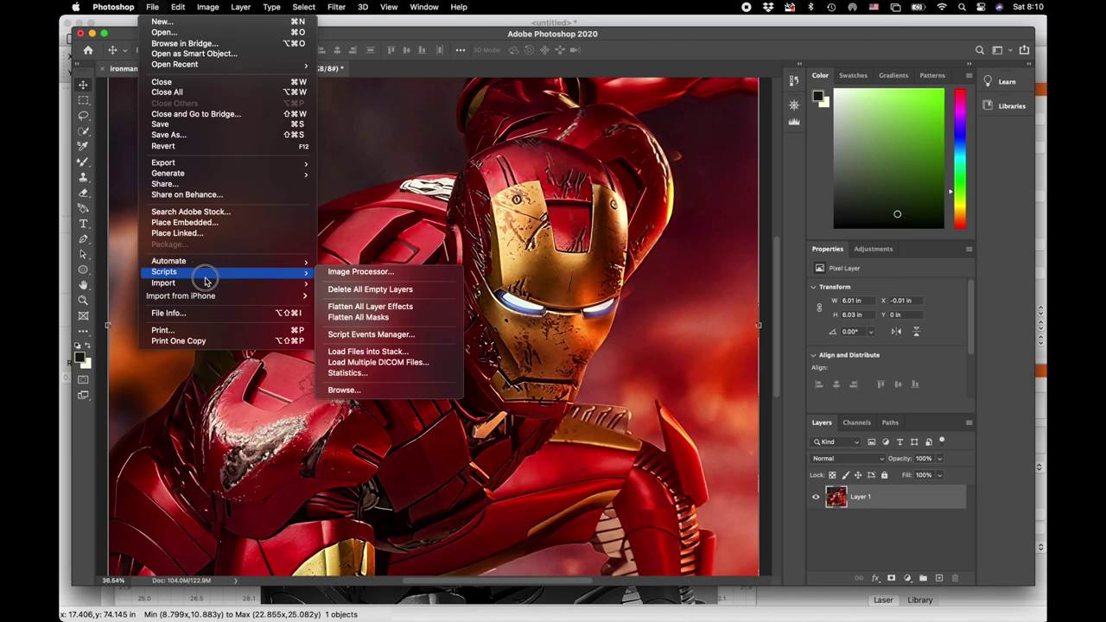
pyautogui.moveTo(305, 283)
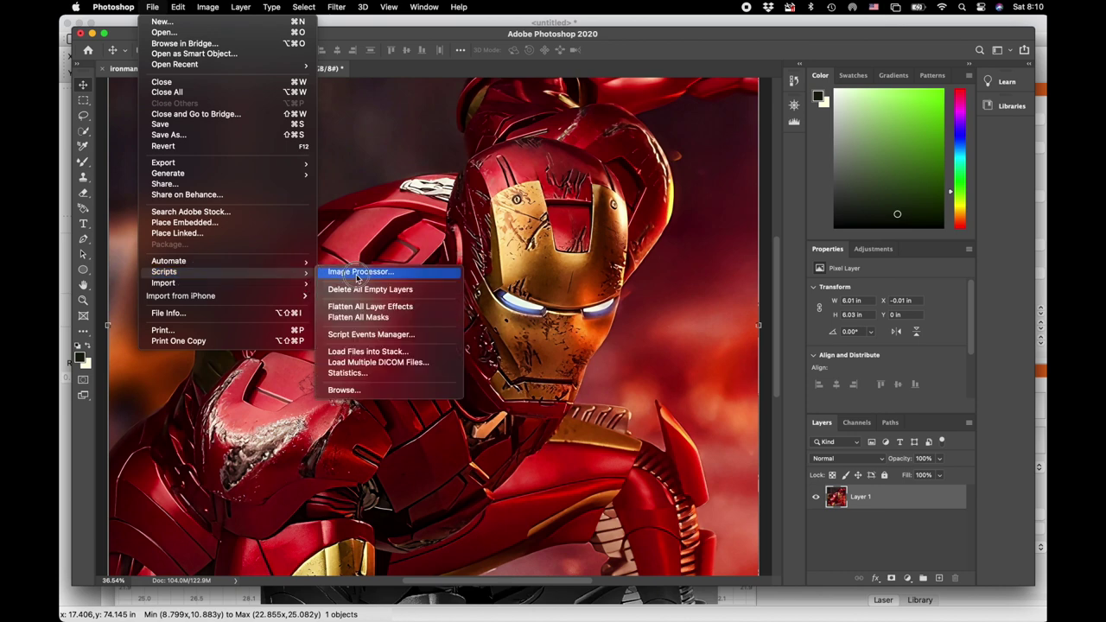
pyautogui.click(356, 275)
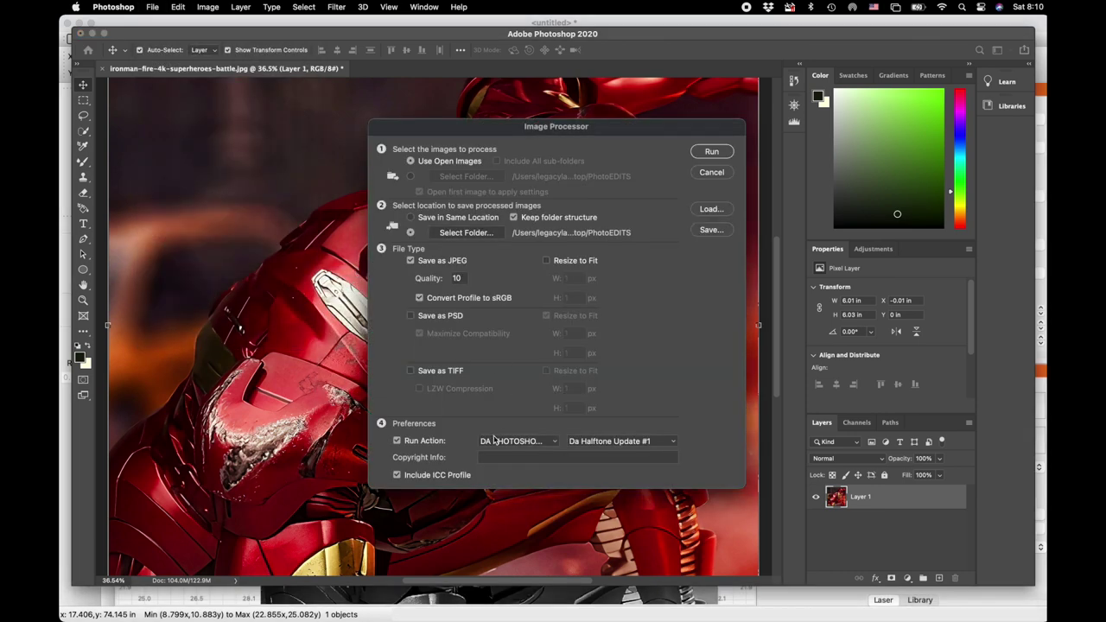
pyautogui.click(711, 153)
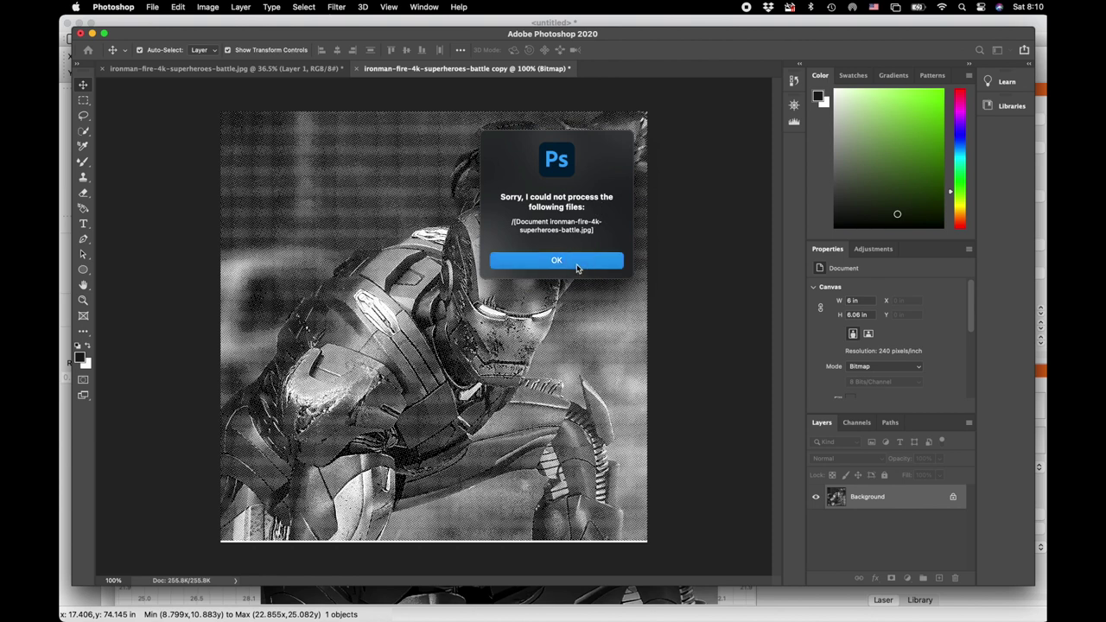
pyautogui.click(579, 268)
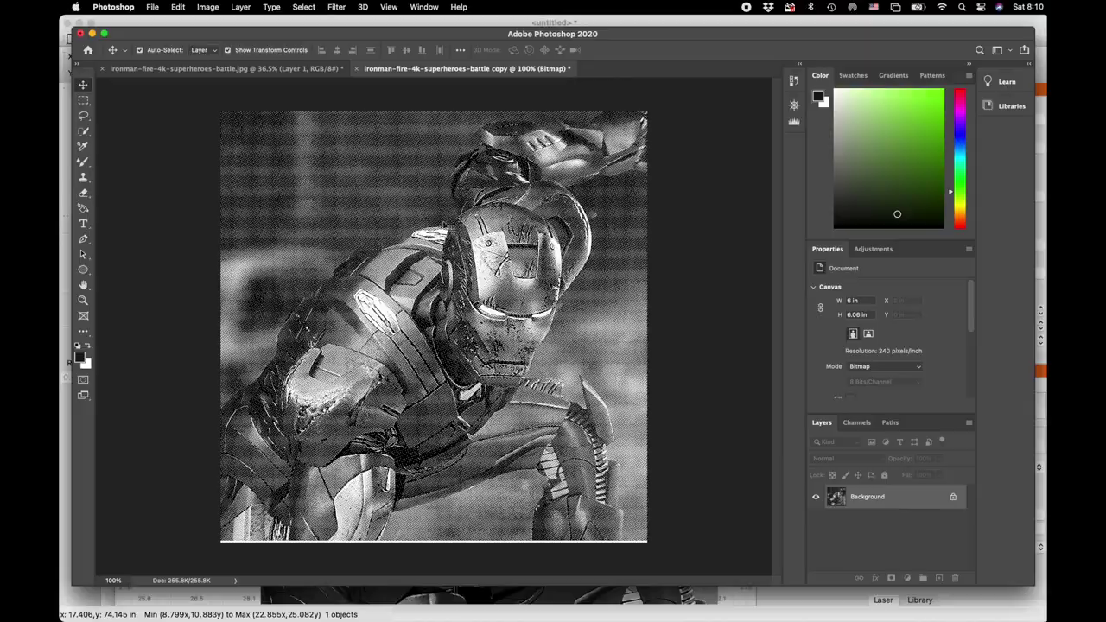
# Zoom in to inspect the halftone dot pattern of the copy.
pyautogui.scroll(5, 456, 266)
pyautogui.scroll(5, 456, 266)
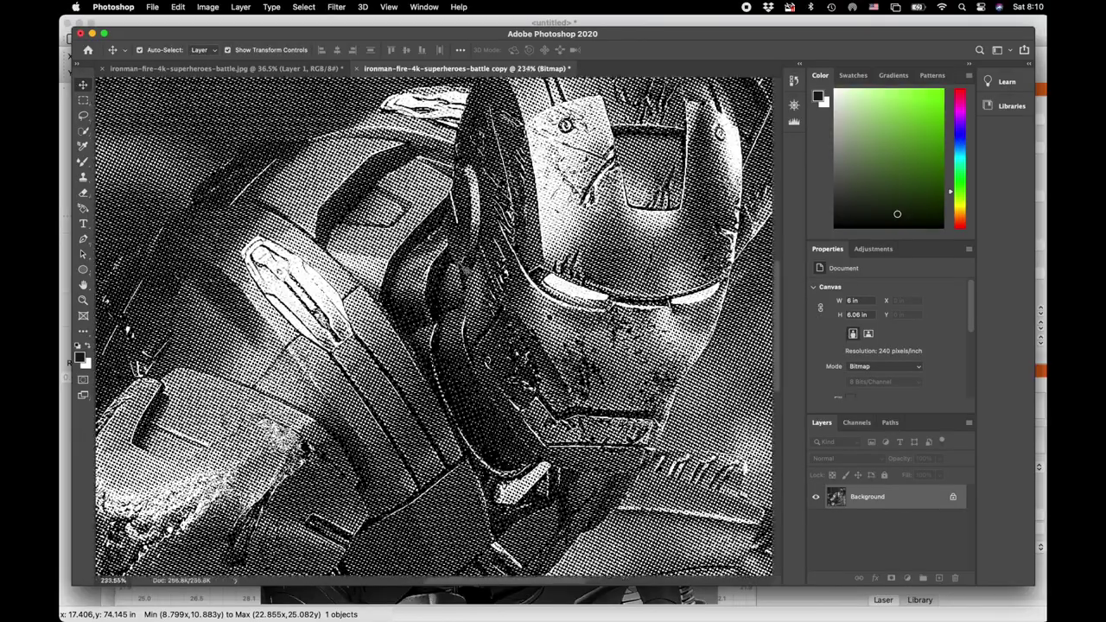
pyautogui.scroll(-4, 489, 339)
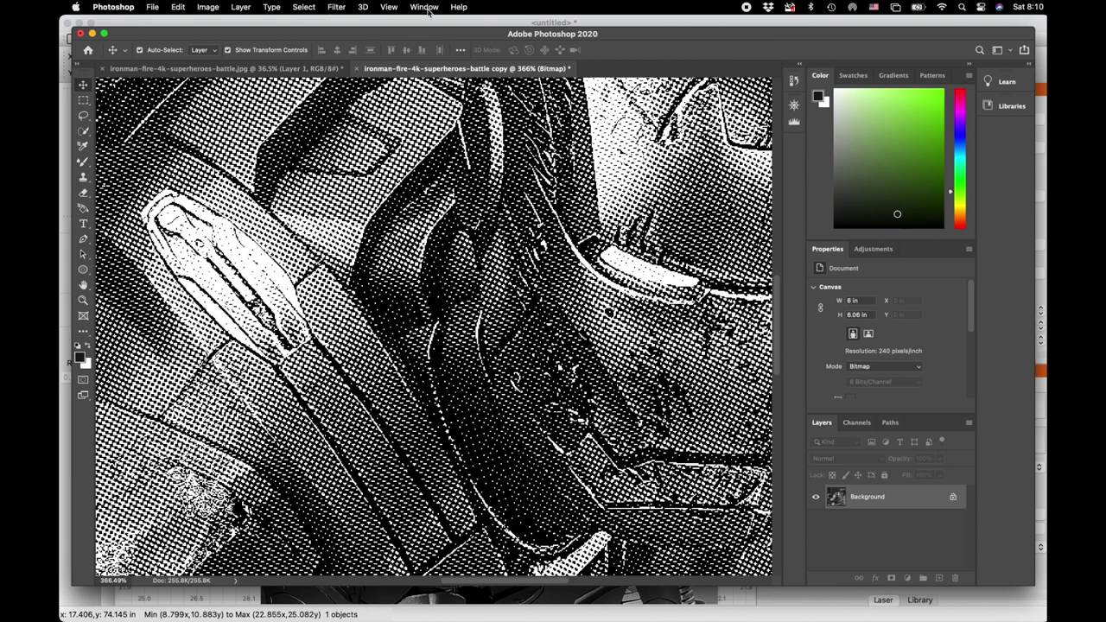
# Review the applied steps in the History panel, then hide it and zoom out.
pyautogui.click(424, 7)
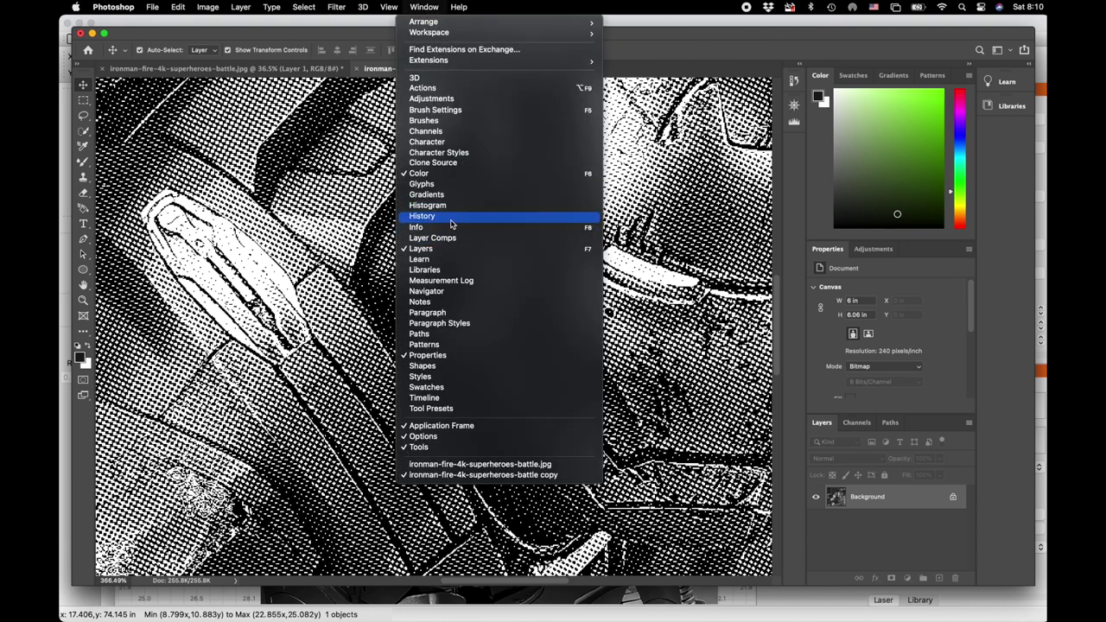
pyautogui.click(449, 217)
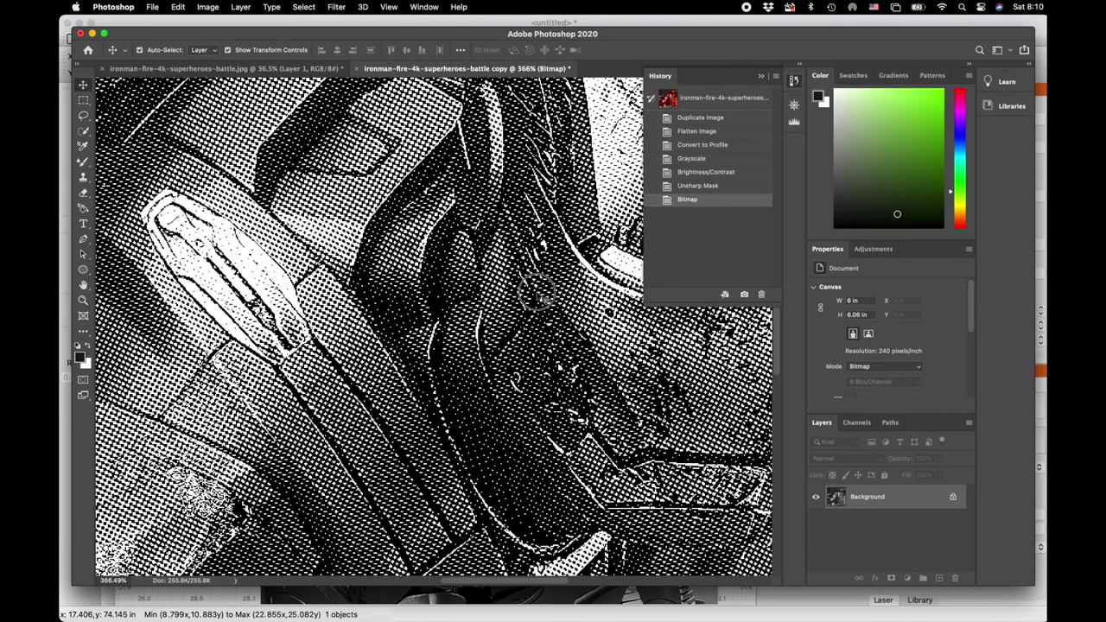
pyautogui.click(543, 297)
pyautogui.scroll(3, 542, 297)
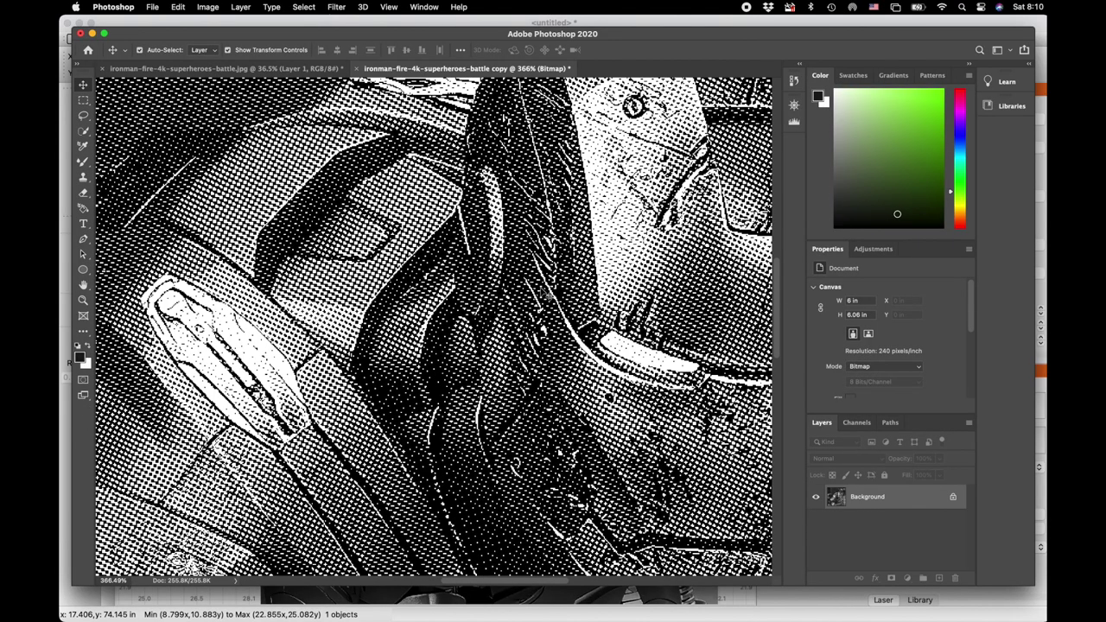
pyautogui.scroll(-5, 545, 297)
pyautogui.scroll(-2, 545, 297)
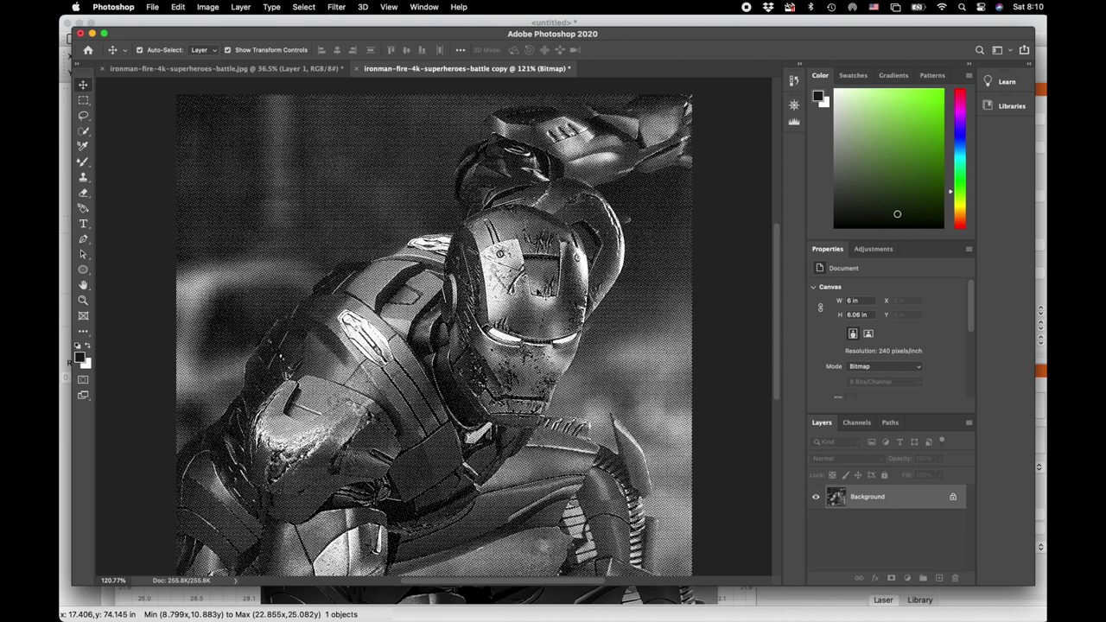
# Undo the copy back to Grayscale, then attempt a Quick Export as PNG and cancel it.
pyautogui.scroll(-1, 545, 296)
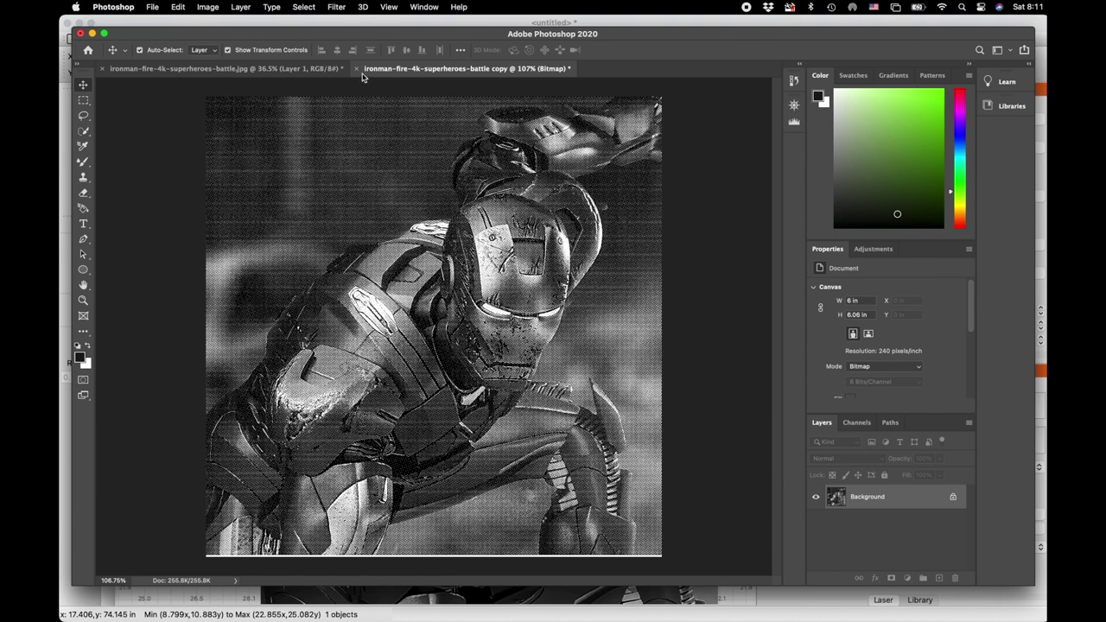
pyautogui.press('super+z')
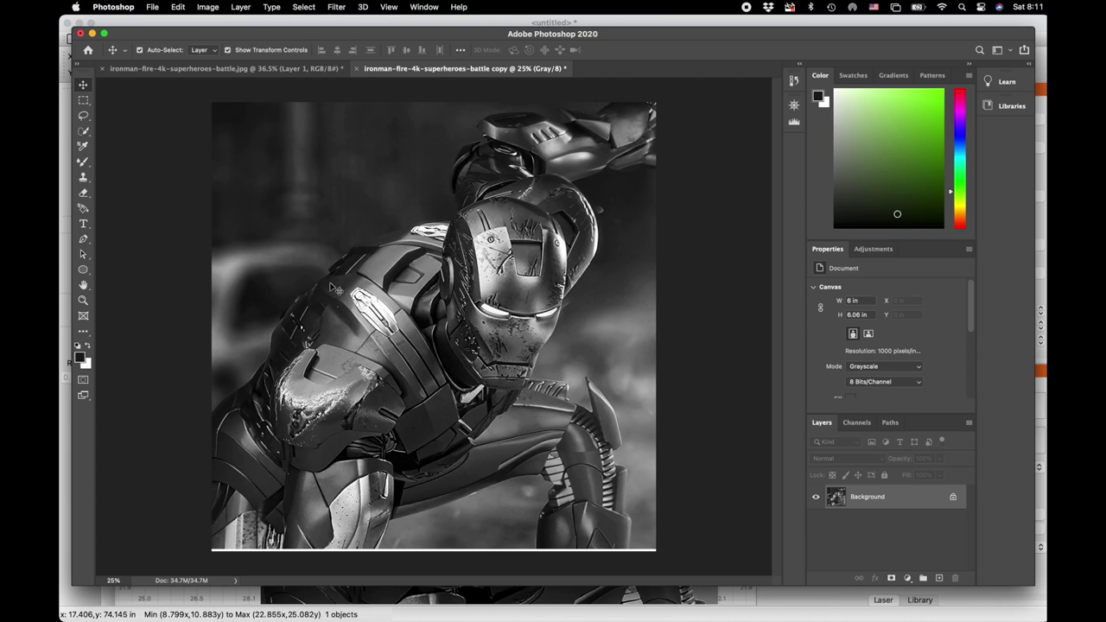
pyautogui.click(208, 8)
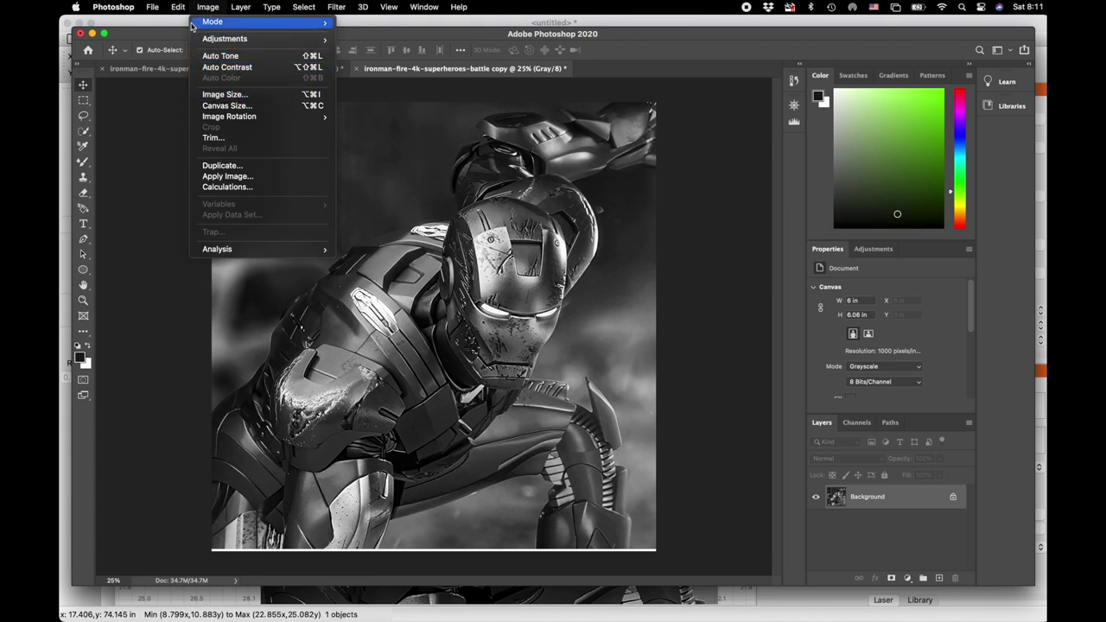
pyautogui.moveTo(161, 10)
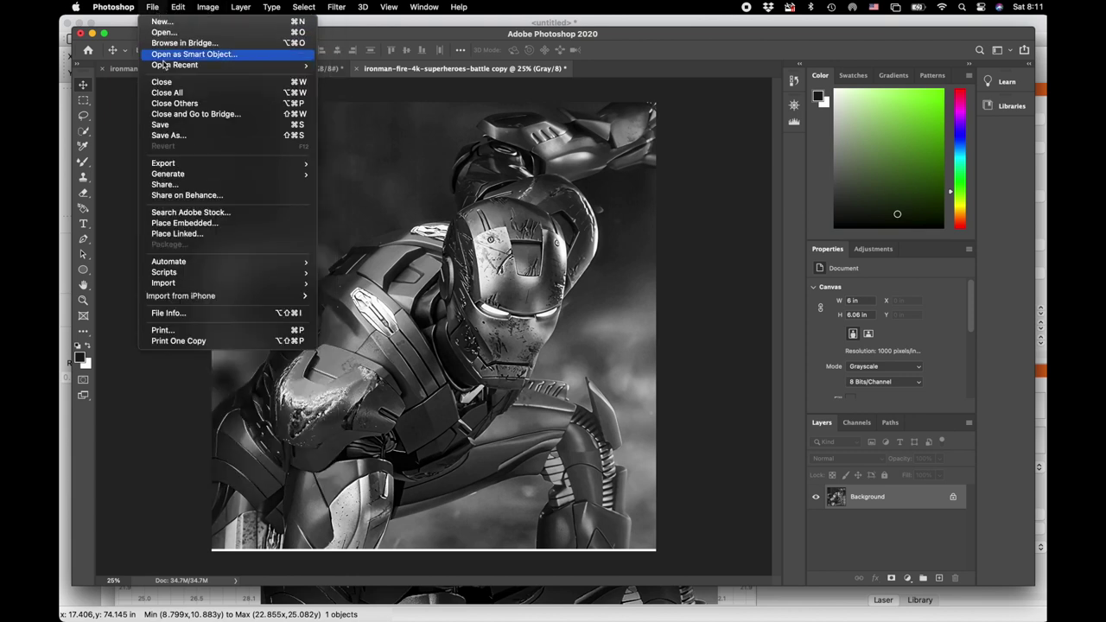
pyautogui.moveTo(189, 166)
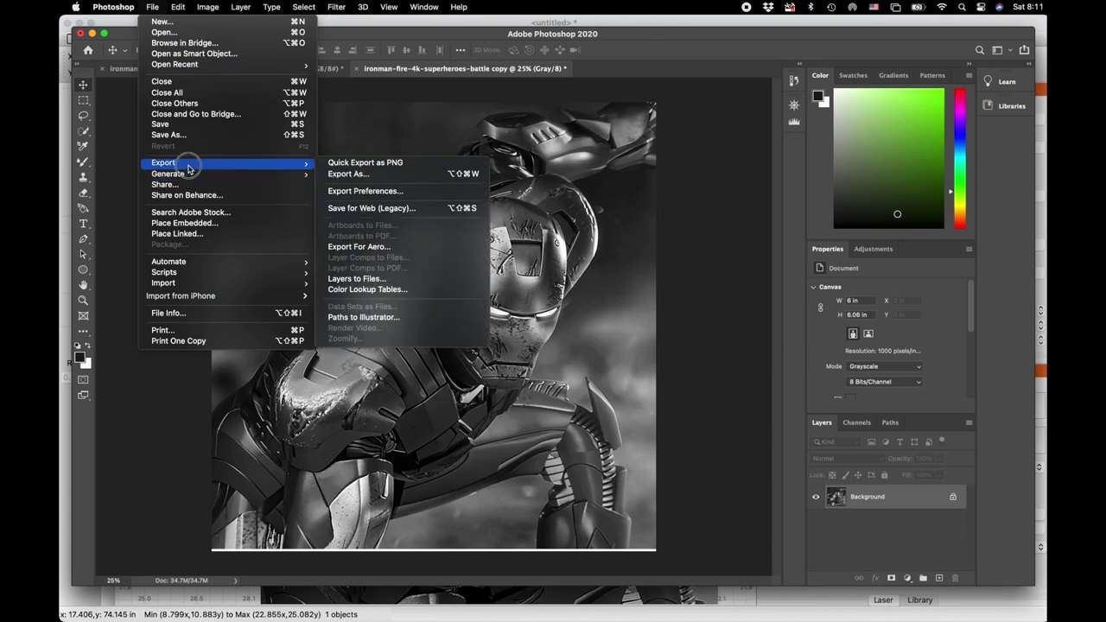
pyautogui.click(359, 165)
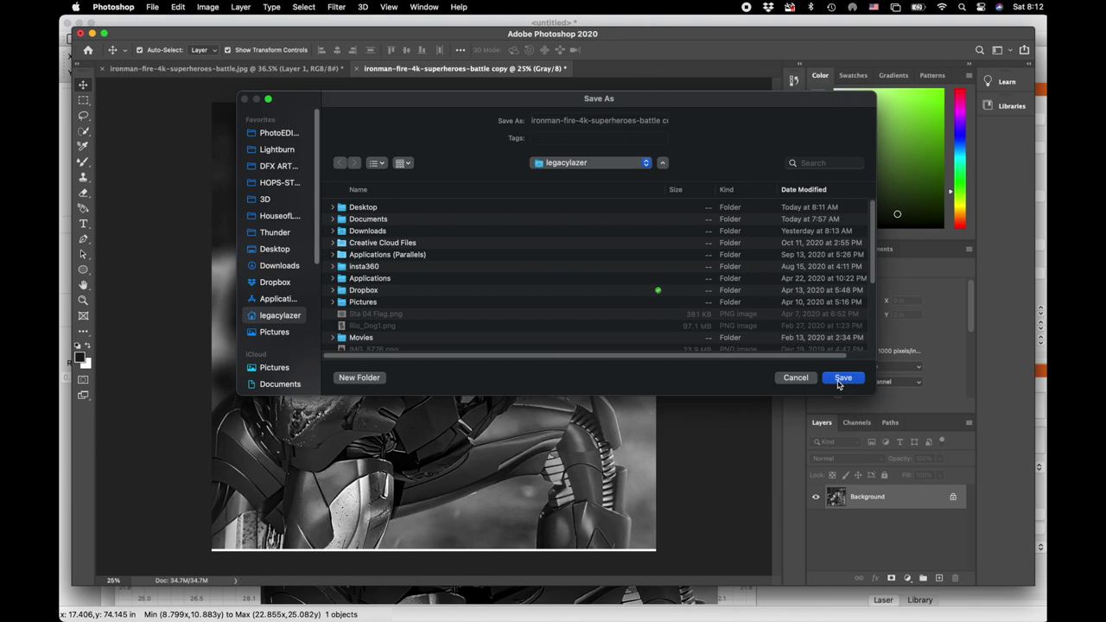
pyautogui.click(805, 382)
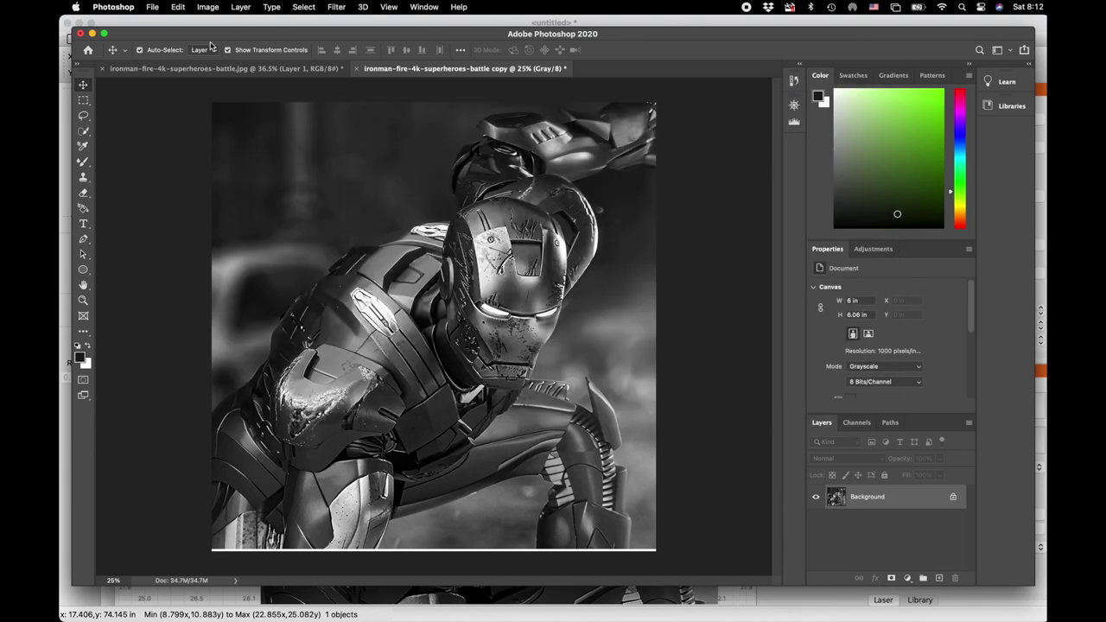
pyautogui.click(152, 7)
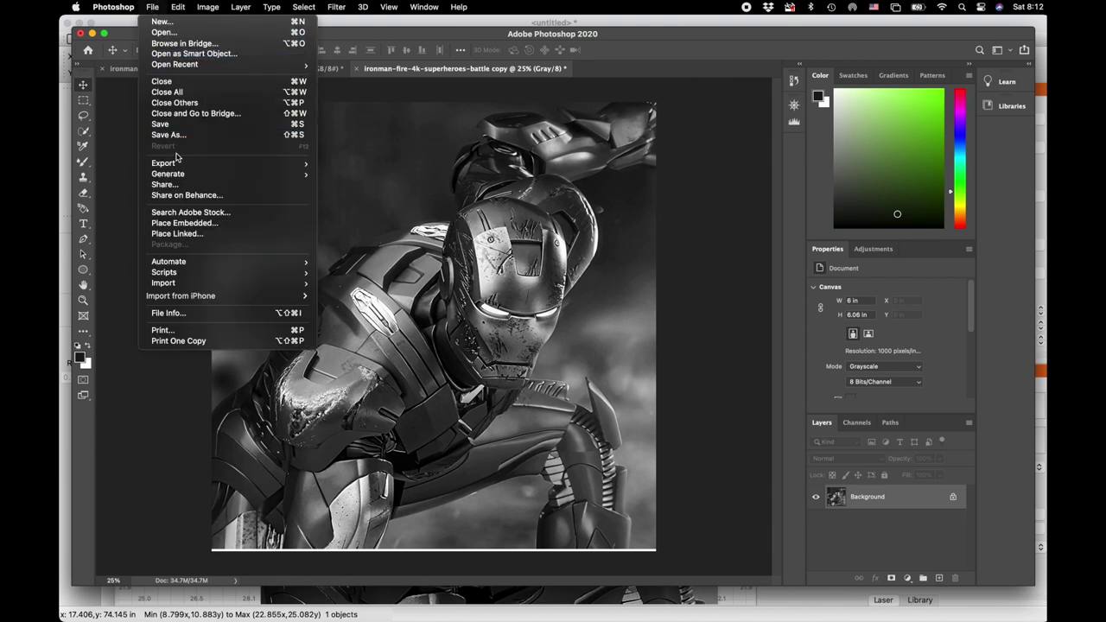
# Start a Quick Export as PNG of the grayscale copy and cancel it.
pyautogui.moveTo(179, 164)
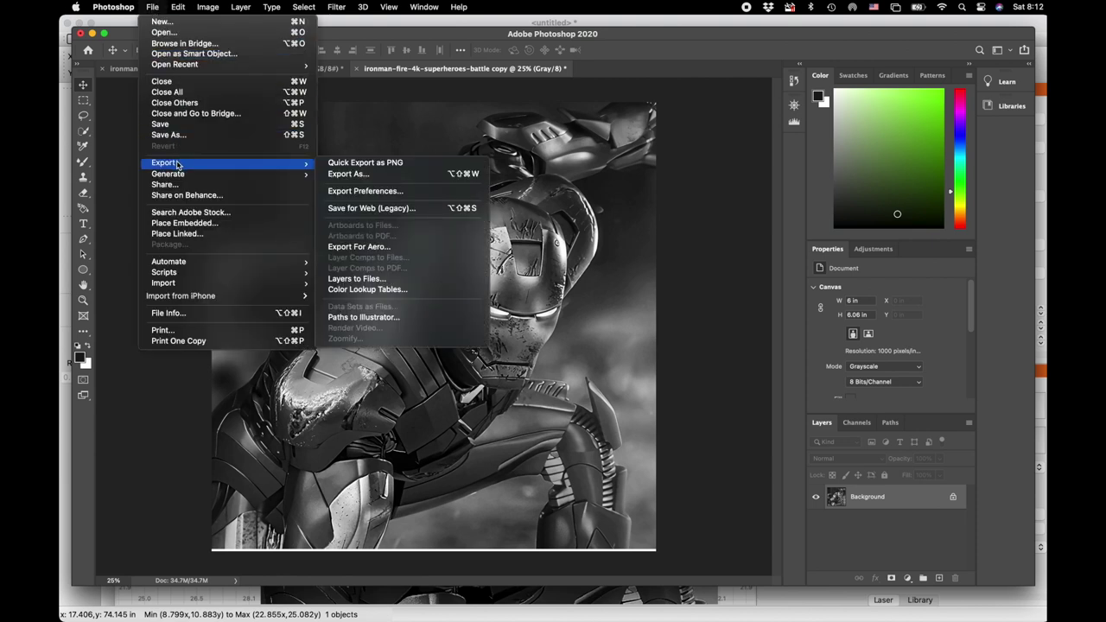
pyautogui.click(328, 164)
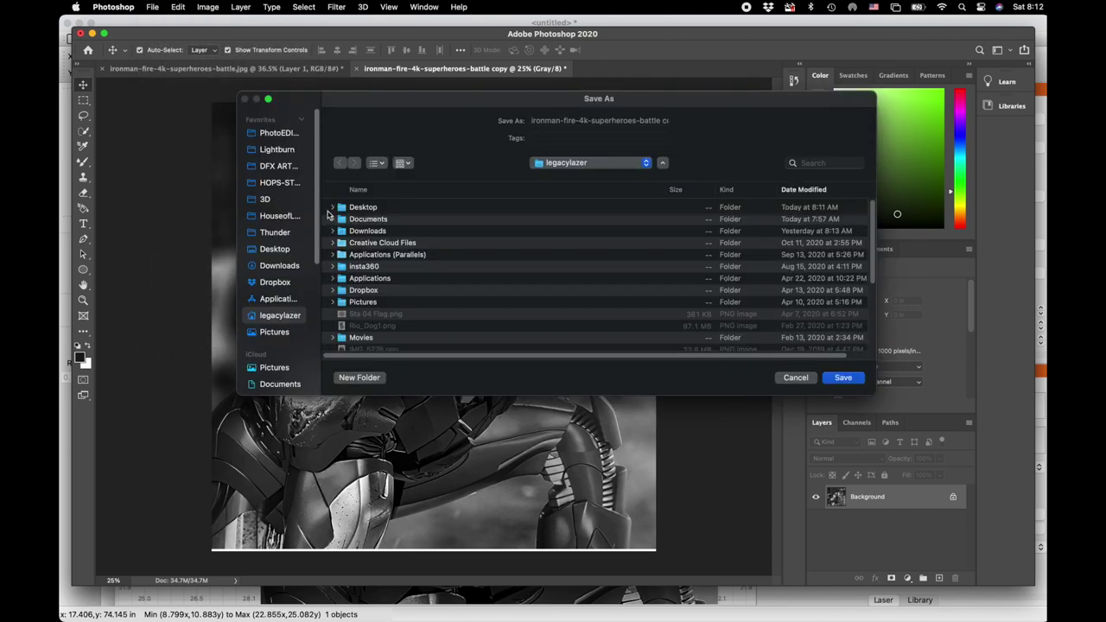
pyautogui.click(796, 379)
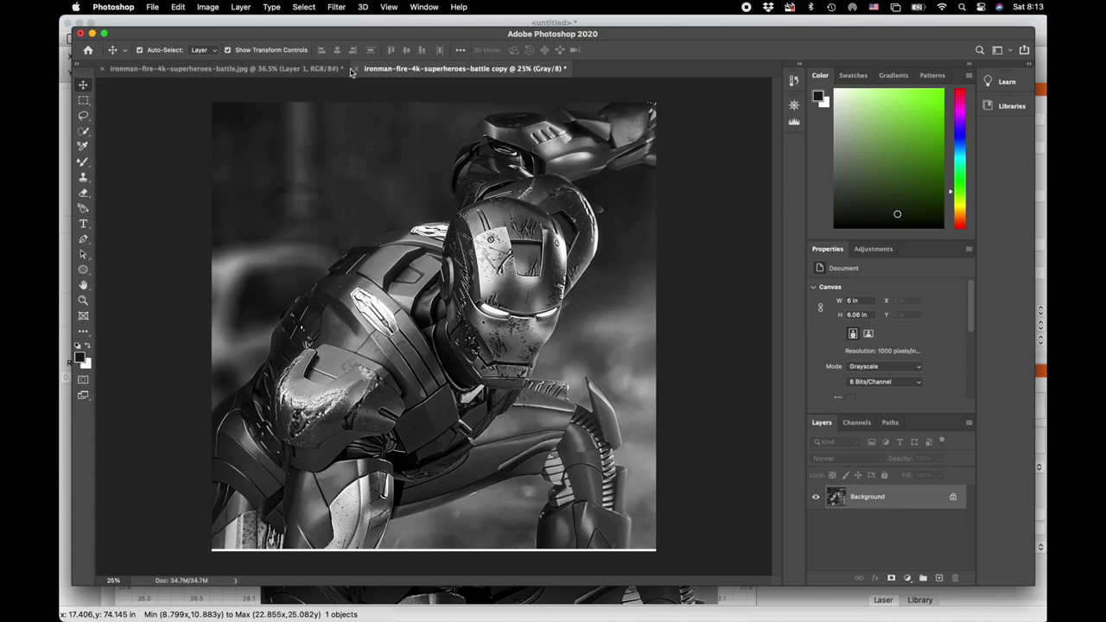
# Undock the colour Iron Man original, begin closing it, then cancel to keep it open.
pyautogui.moveTo(351, 70); pyautogui.dragTo(323, 86)
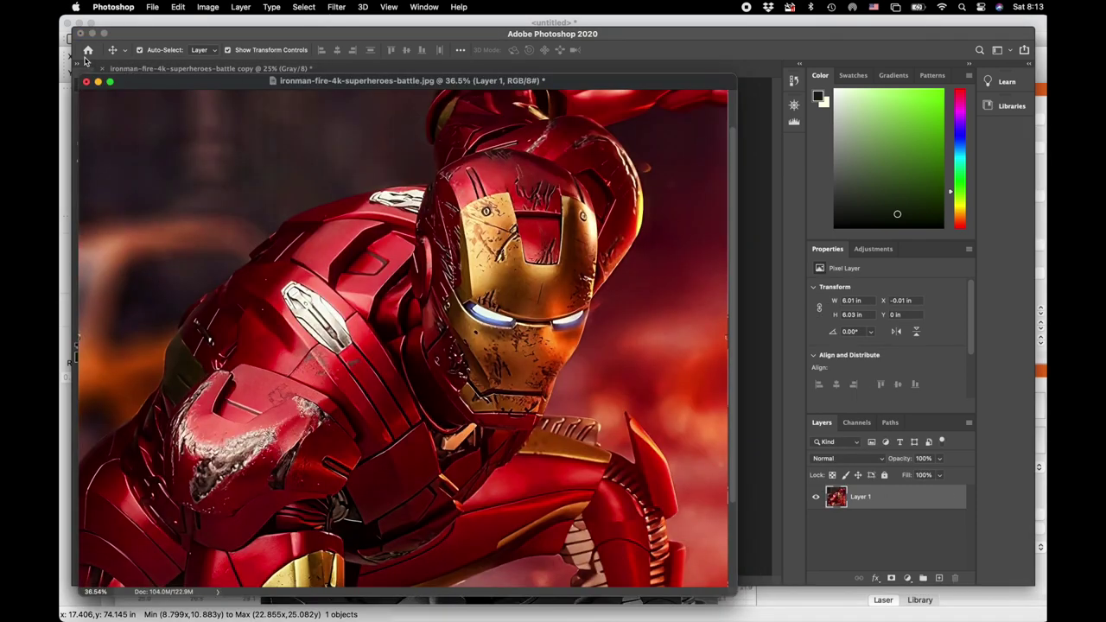
pyautogui.click(86, 81)
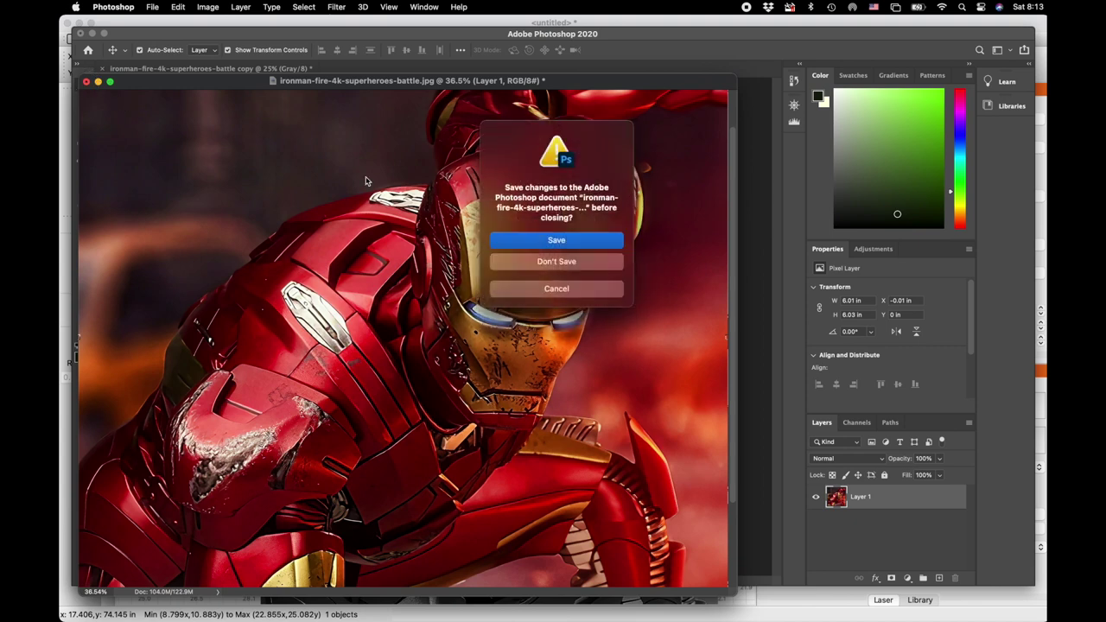
pyautogui.click(551, 288)
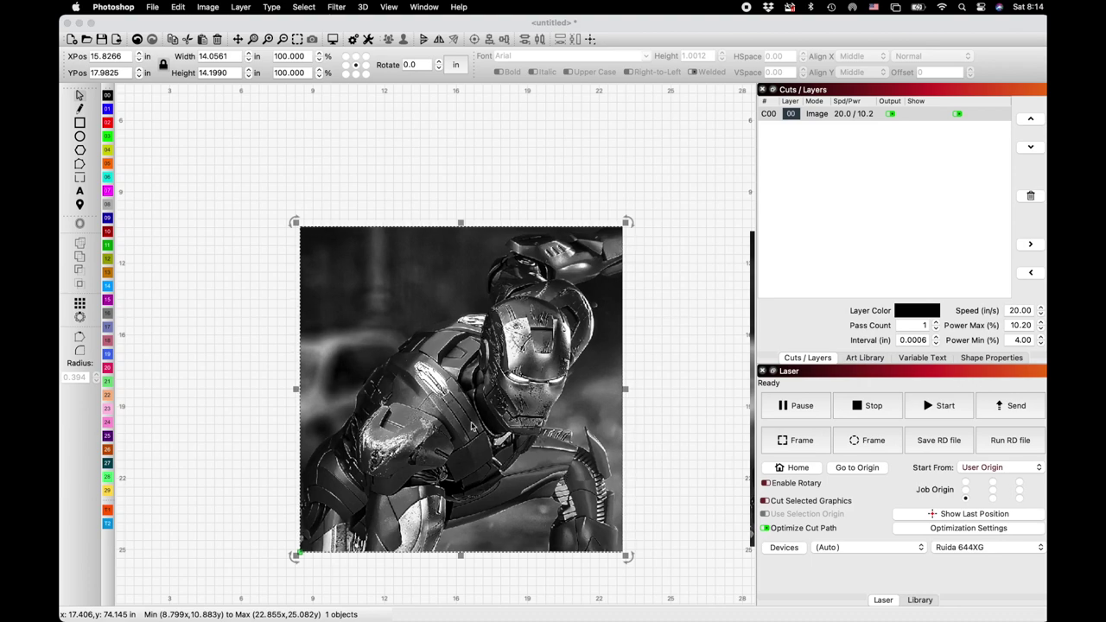
# Open the Cut Settings Editor for image layer C00 and switch Pass-Through off.
pyautogui.scroll(6, 471, 425)
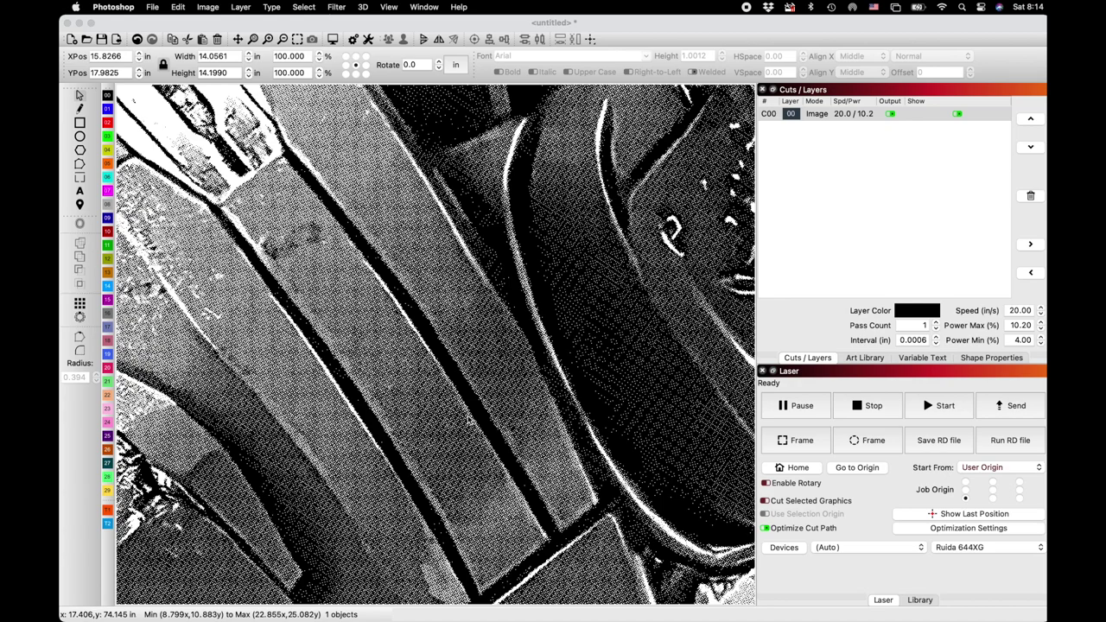
pyautogui.scroll(-5, 471, 419)
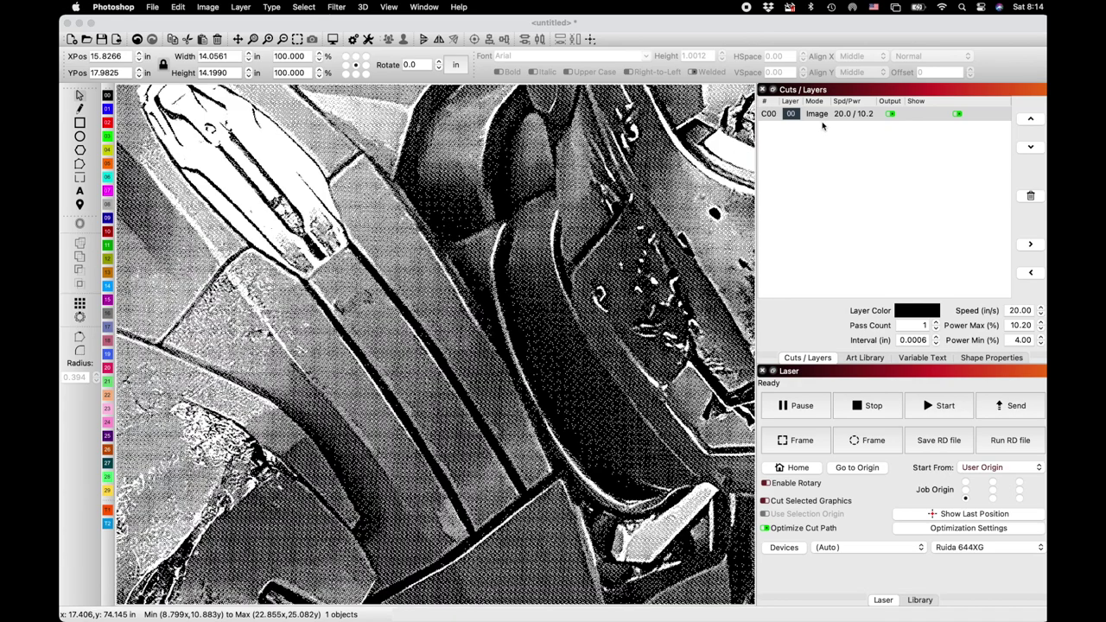
pyautogui.click(824, 121)
pyautogui.doubleClick(824, 122)
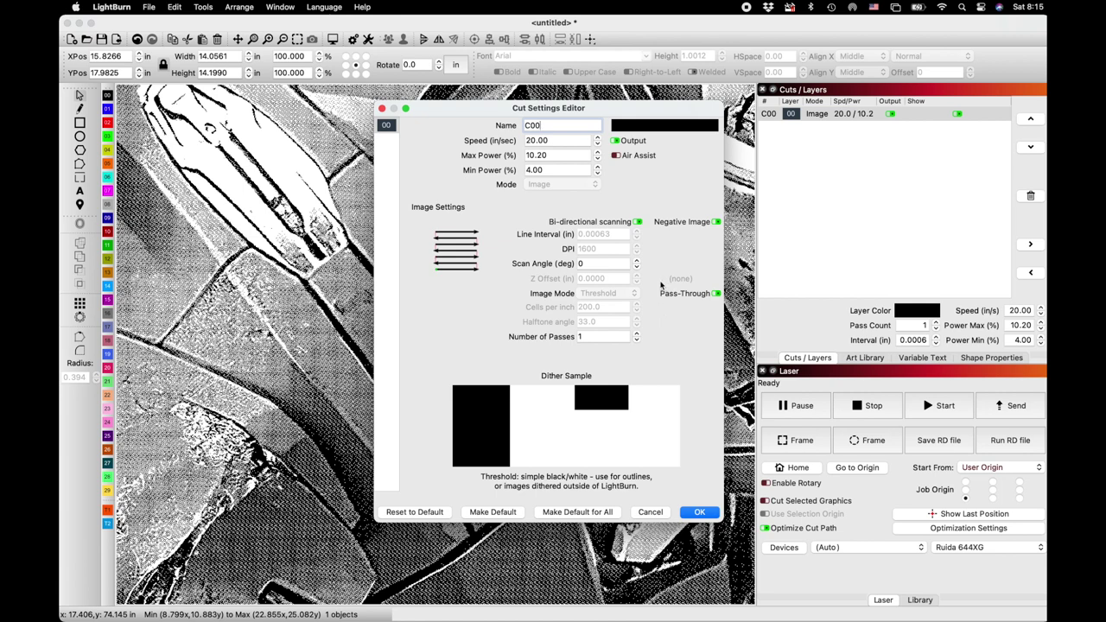
pyautogui.click(716, 295)
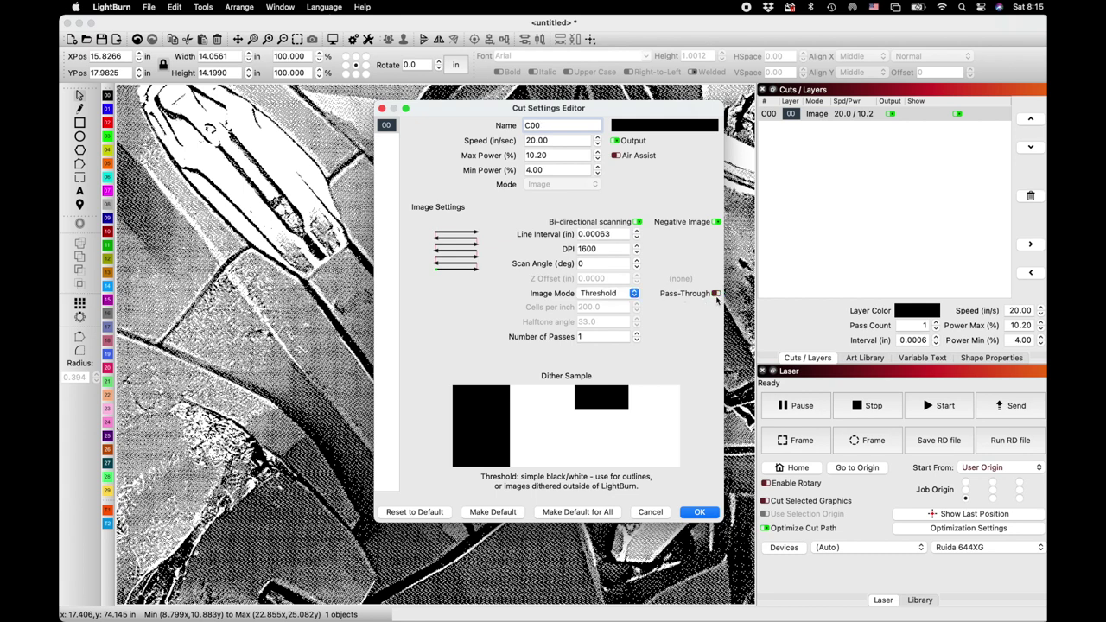
# Leave the image mode on Threshold and turn Pass-Through back on.
pyautogui.click(623, 295)
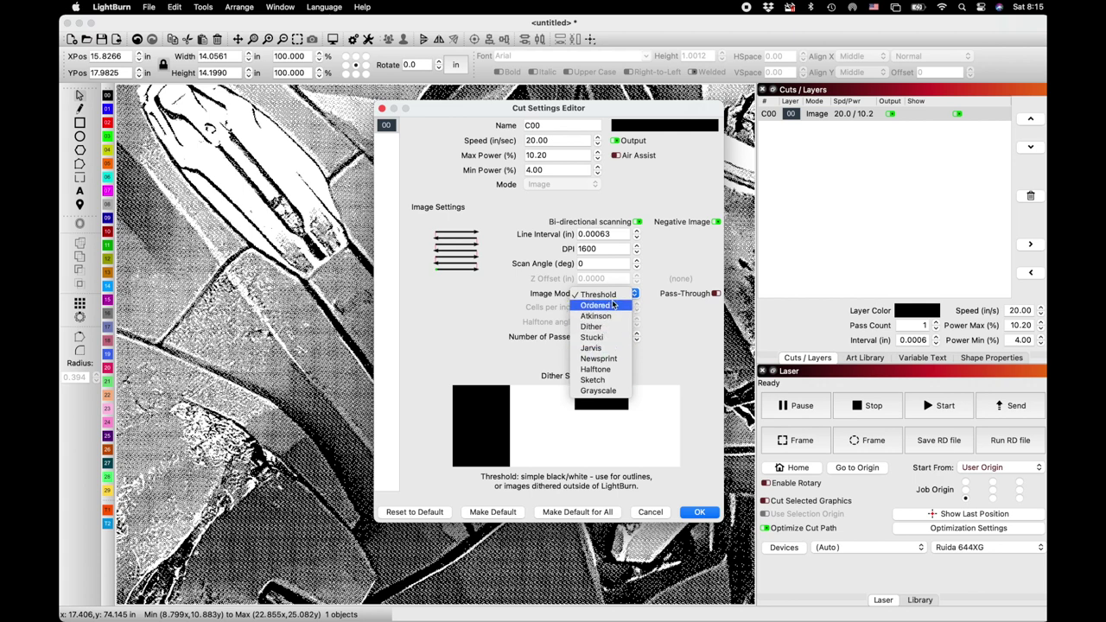
pyautogui.click(649, 299)
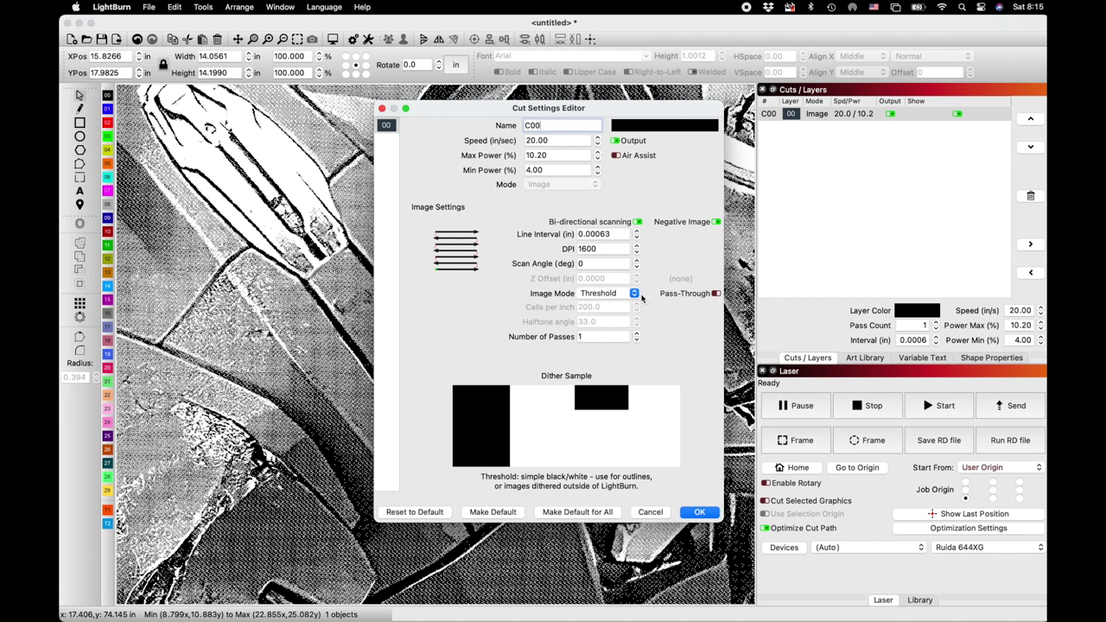
pyautogui.click(685, 298)
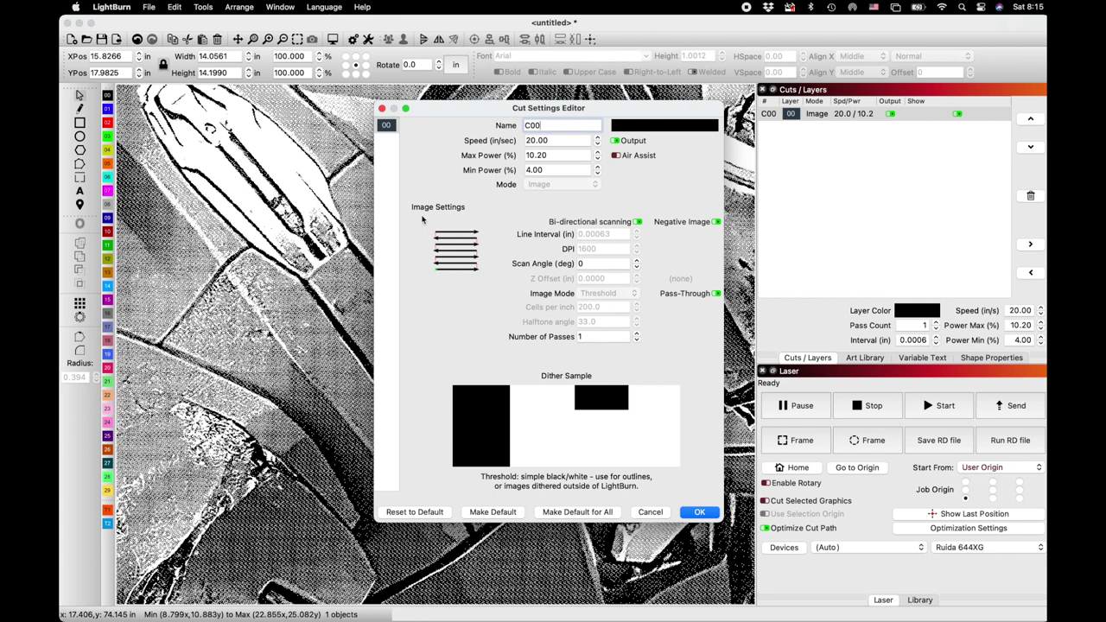
# Apply the 20 in/sec speed and 10.20% max power settings, then nudge the Iron Man image up-left.
pyautogui.click(569, 139)
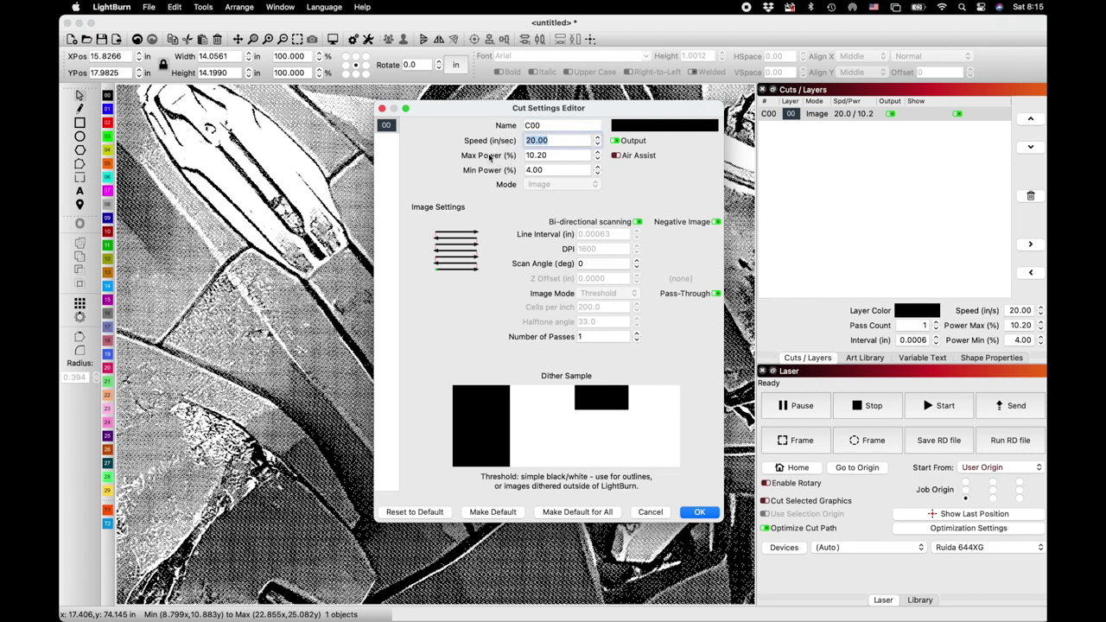
pyautogui.click(556, 155)
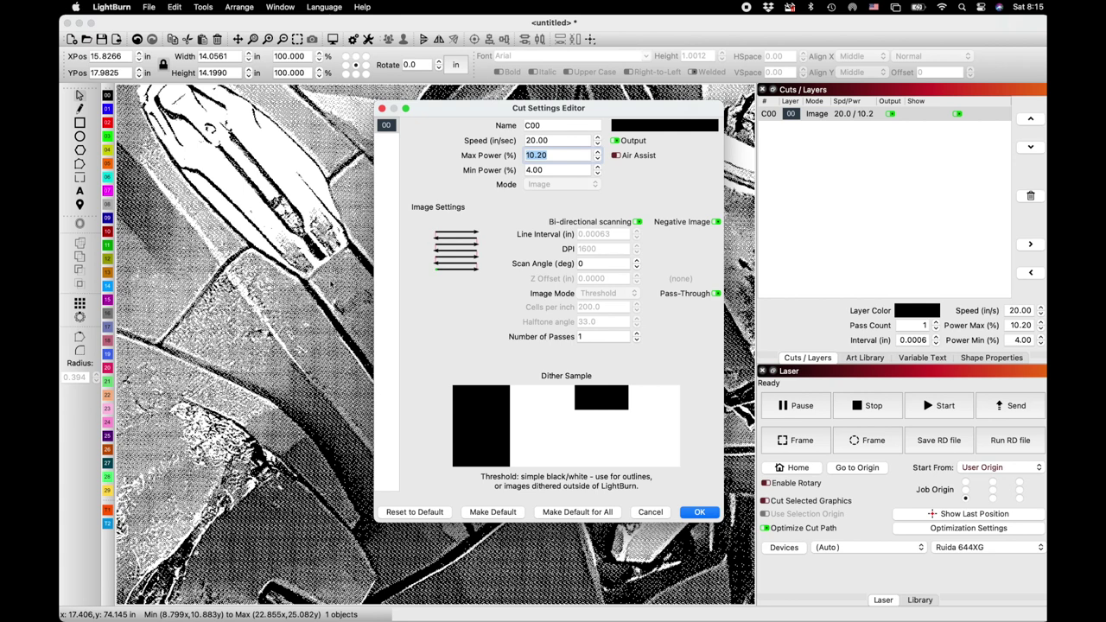
pyautogui.click(595, 250)
pyautogui.click(696, 513)
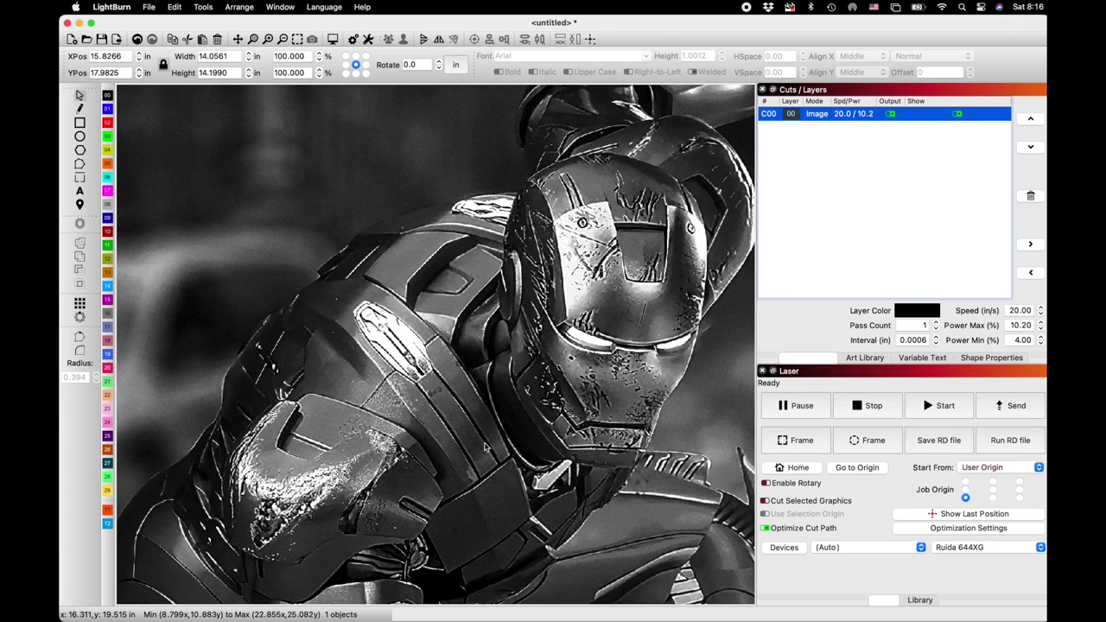
pyautogui.scroll(-5, 481, 445)
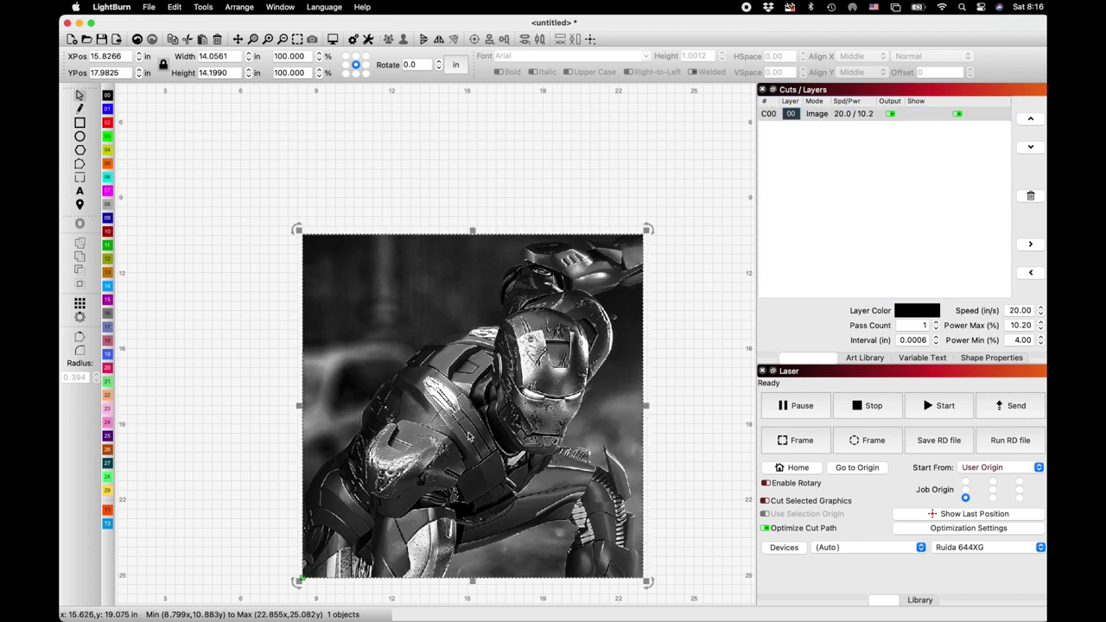
pyautogui.moveTo(462, 420); pyautogui.dragTo(449, 394)
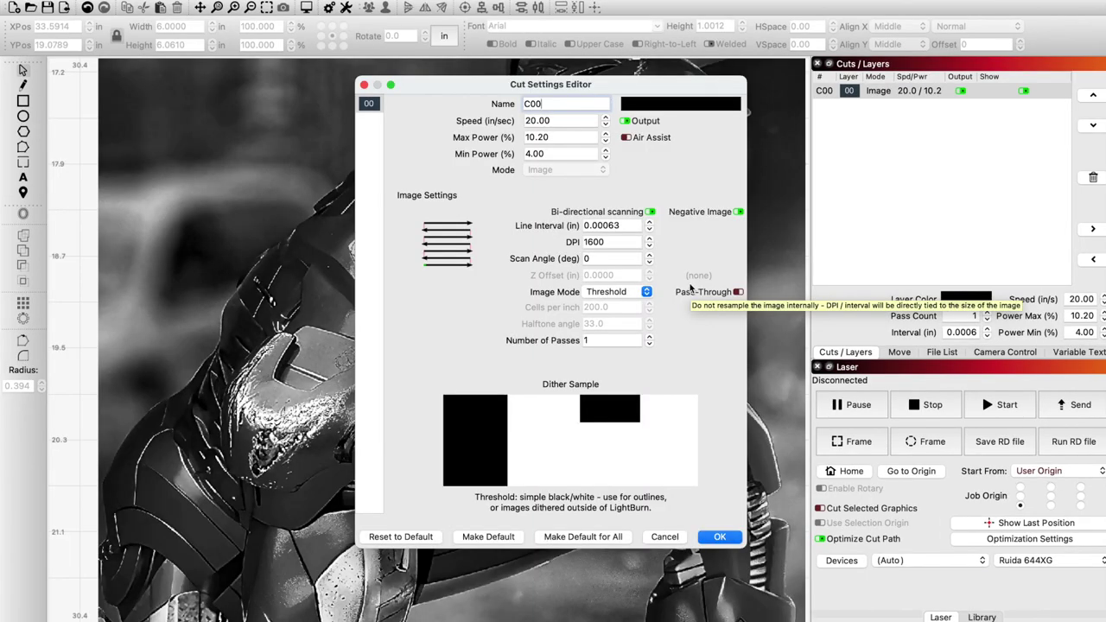
# Cycle C00's image mode through Ordered, Atkinson, Dither, Stucki and Grayscale, ending on Sketch.
pyautogui.click(646, 294)
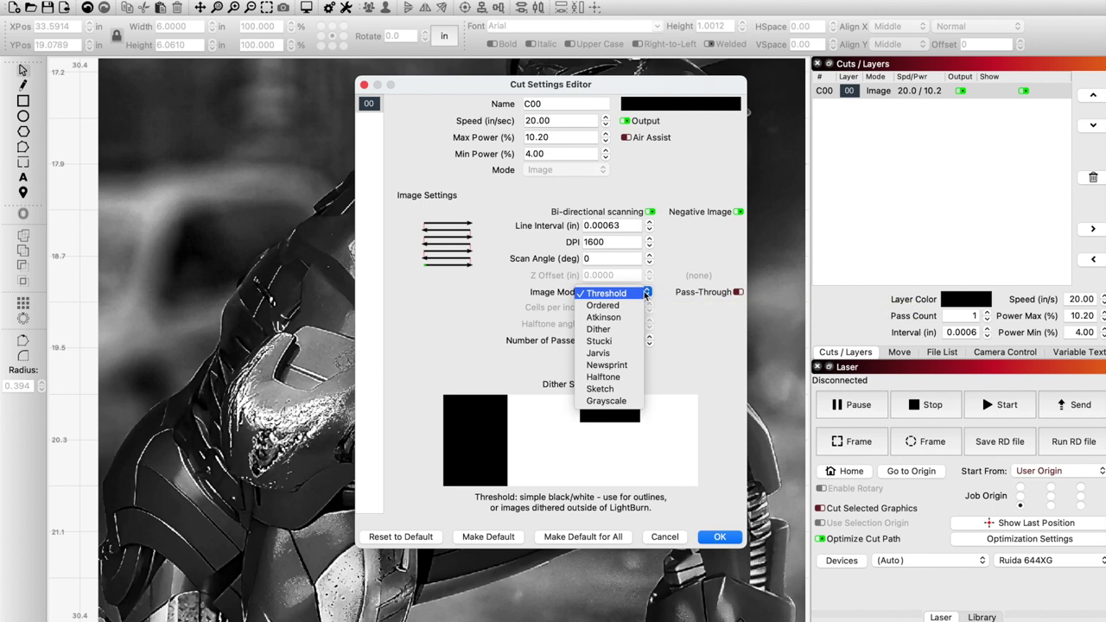
pyautogui.click(610, 306)
pyautogui.click(635, 292)
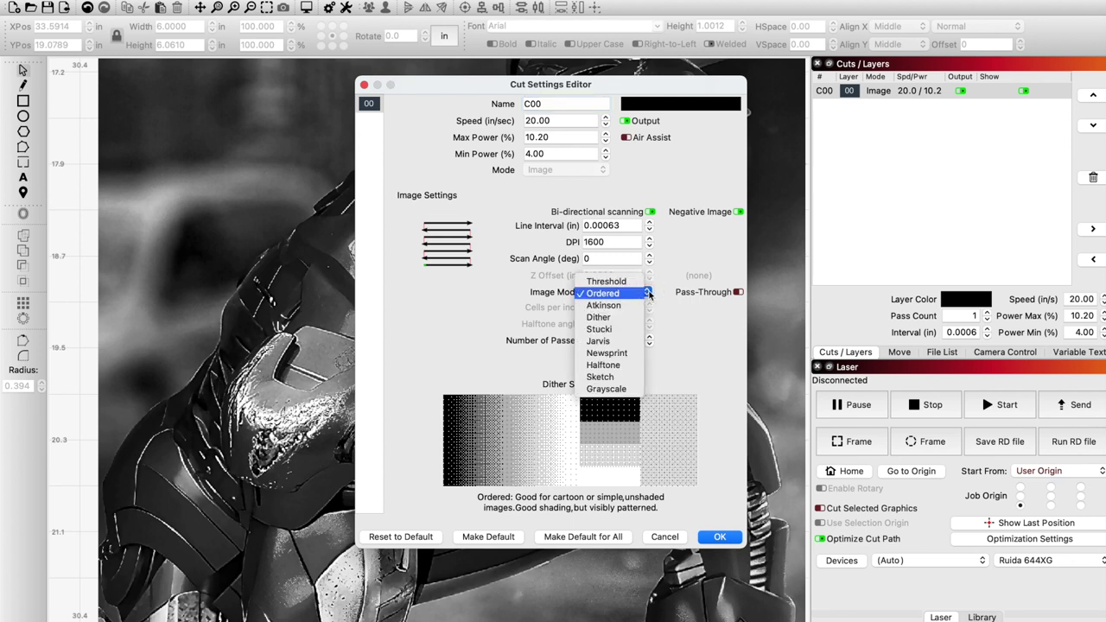
pyautogui.click(627, 307)
pyautogui.click(634, 293)
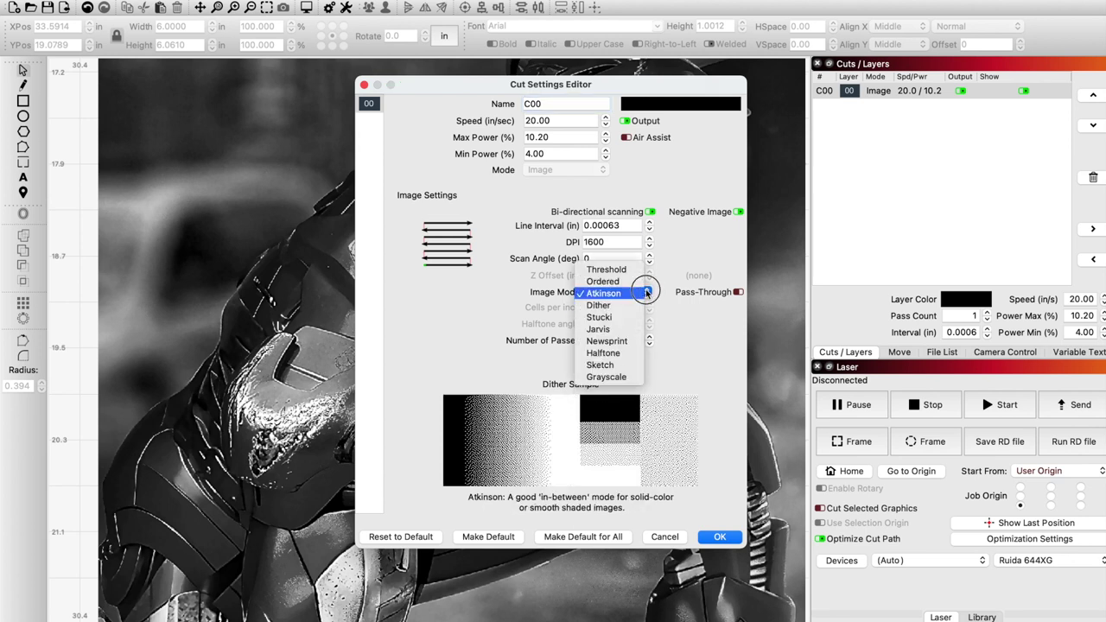
pyautogui.click(624, 307)
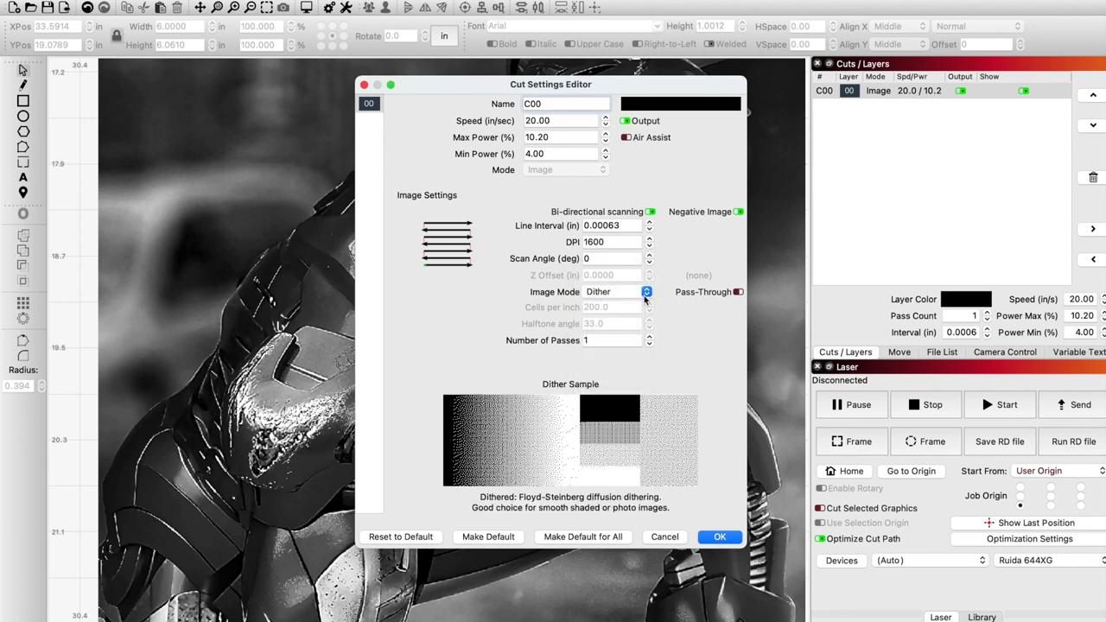
pyautogui.click(639, 295)
pyautogui.click(629, 307)
pyautogui.click(629, 295)
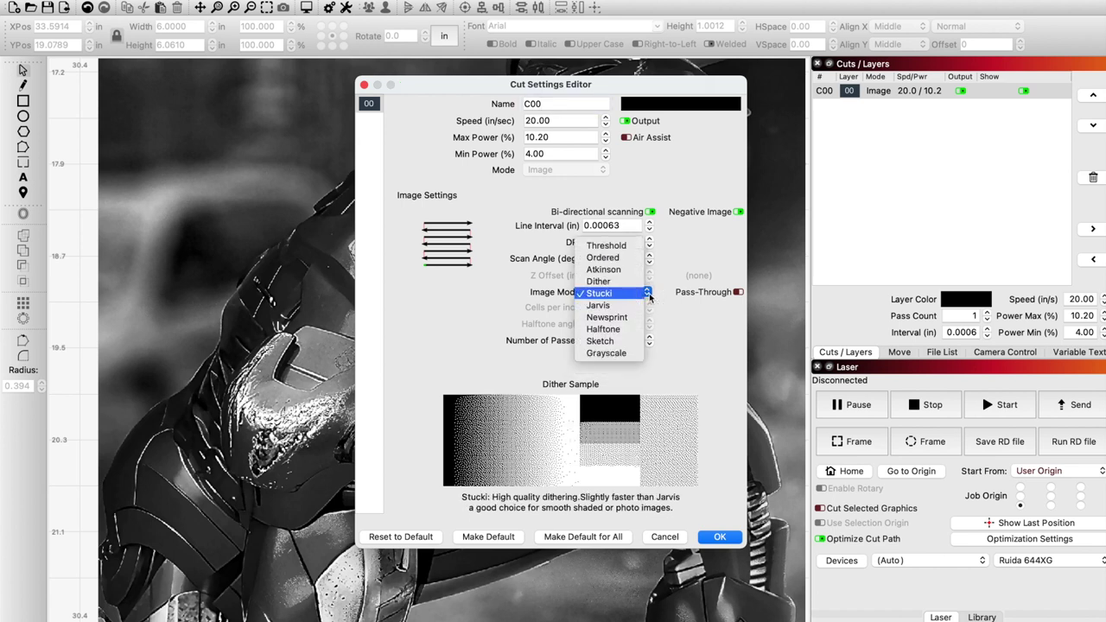
pyautogui.click(603, 354)
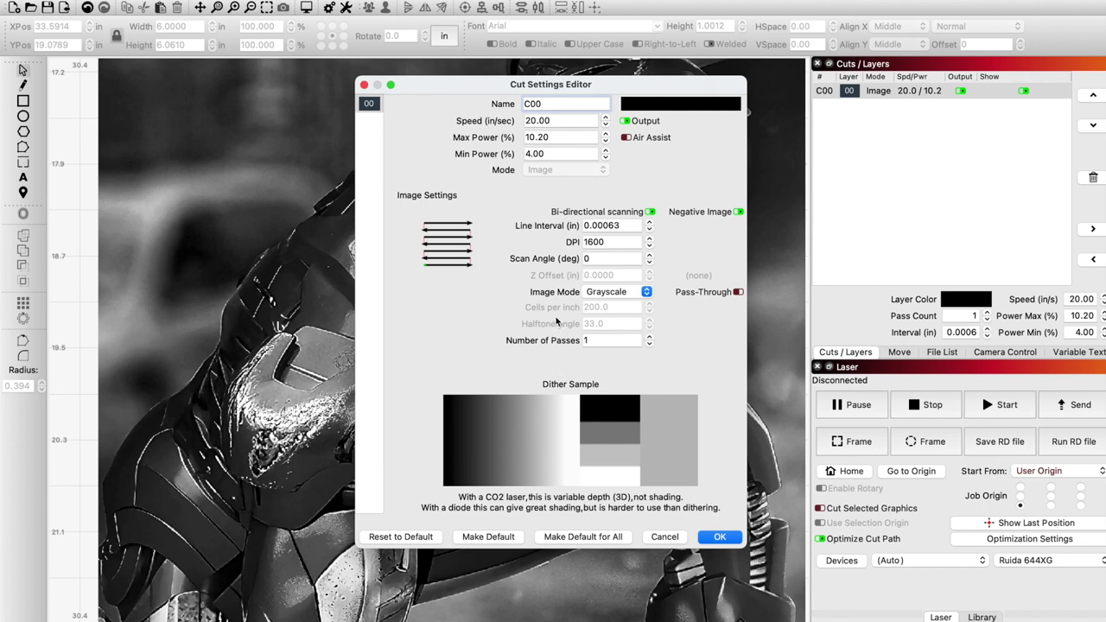
pyautogui.click(643, 292)
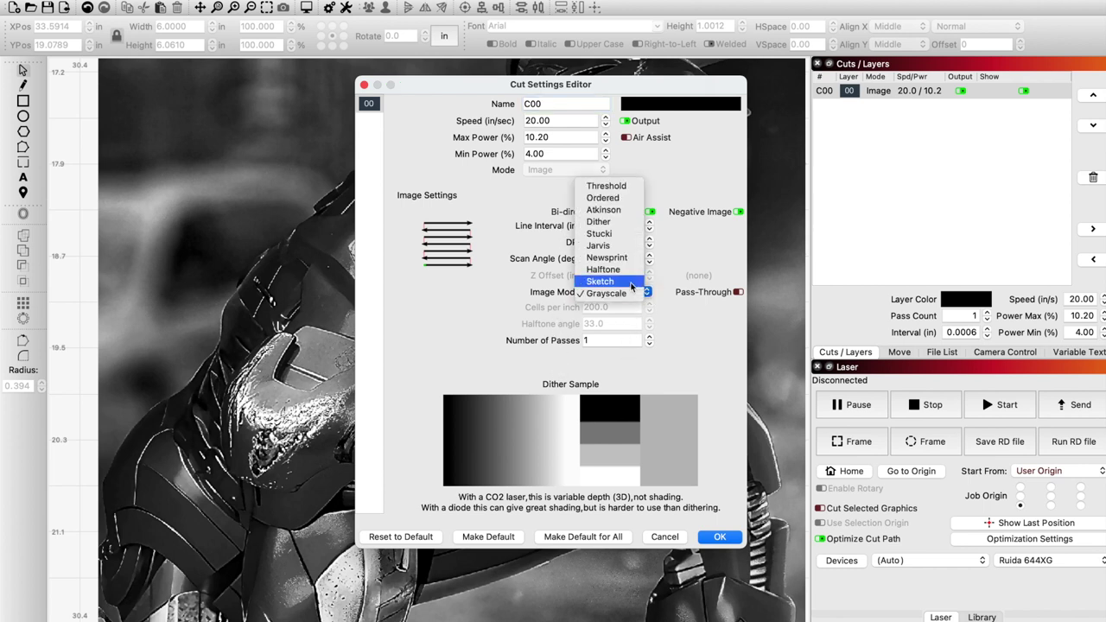
pyautogui.click(626, 282)
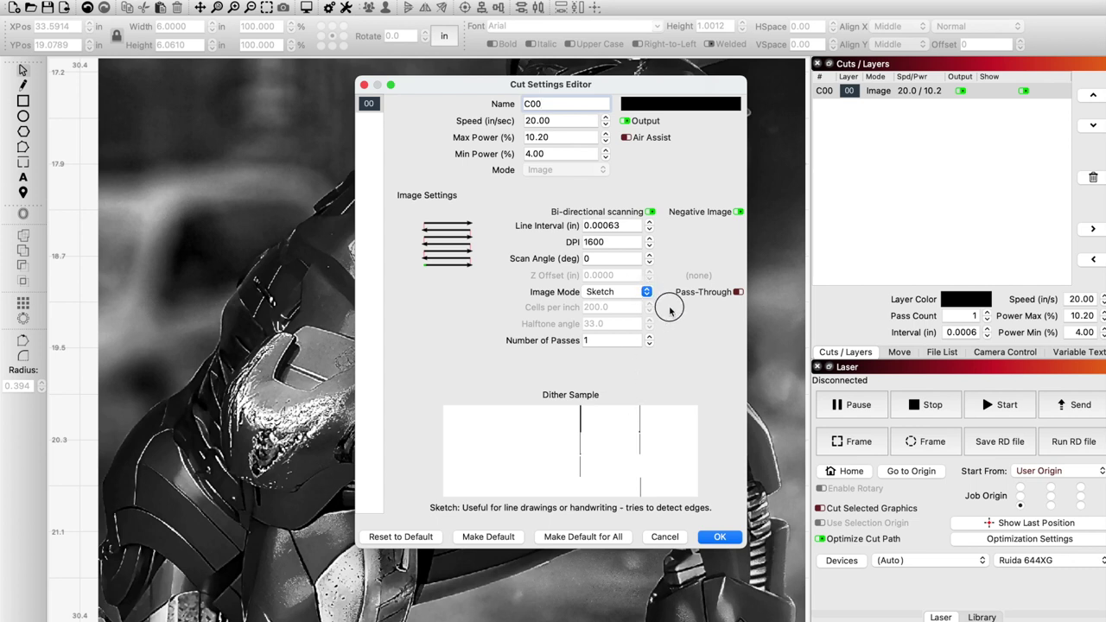
# Decline the high-DPI warning, apply 400 DPI to the Sketch layer, and check the engraving preview.
pyautogui.click(717, 534)
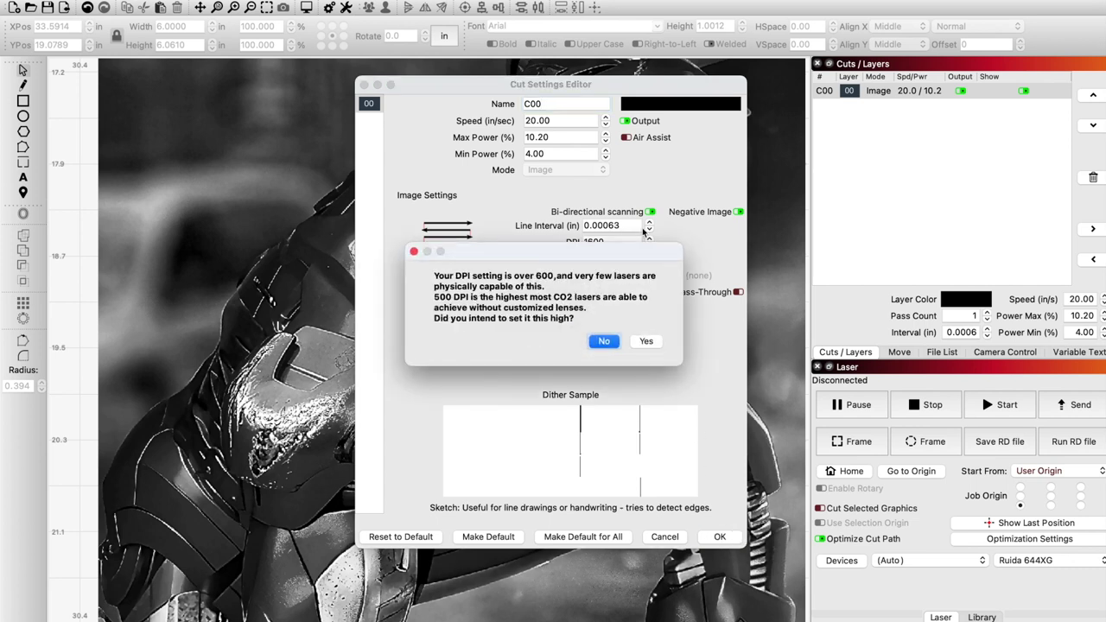
pyautogui.click(614, 344)
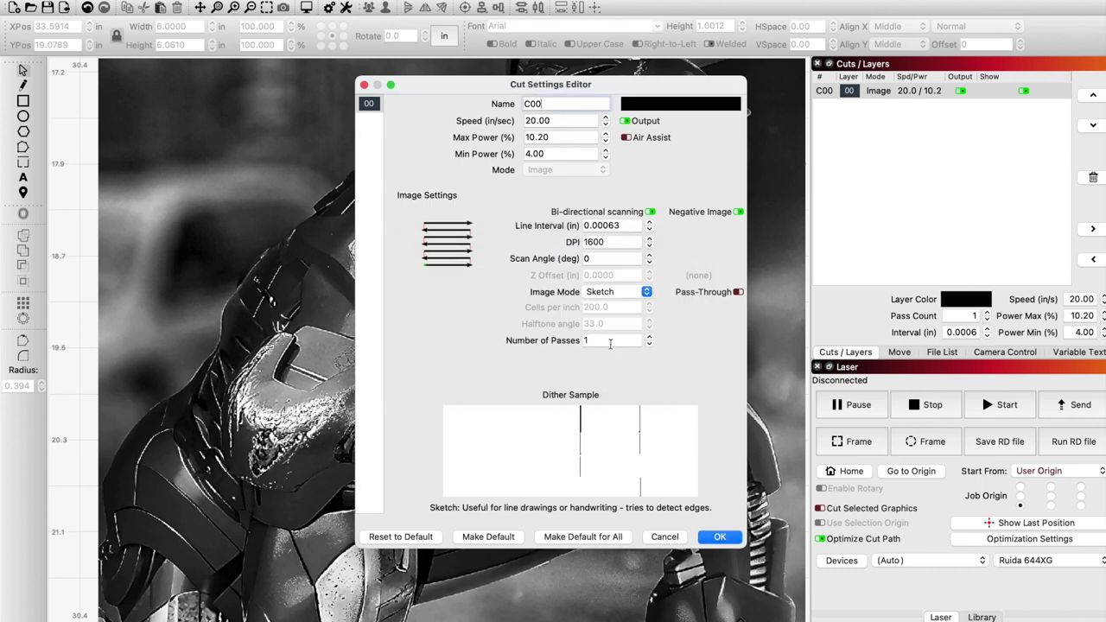
pyautogui.moveTo(614, 239); pyautogui.dragTo(512, 240)
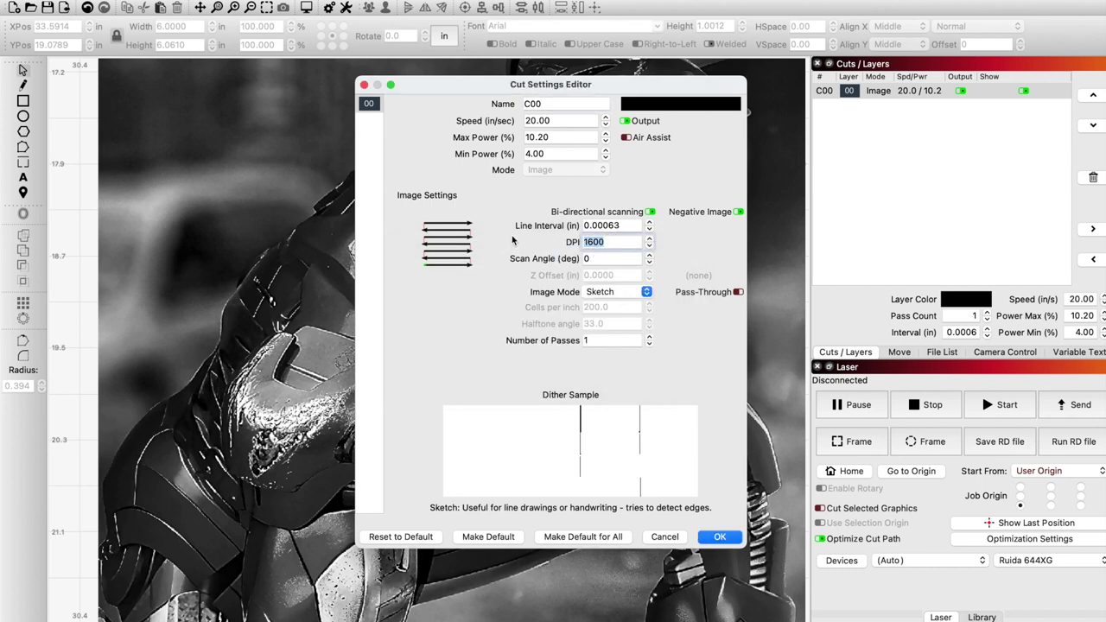
pyautogui.write('400')
pyautogui.click(724, 537)
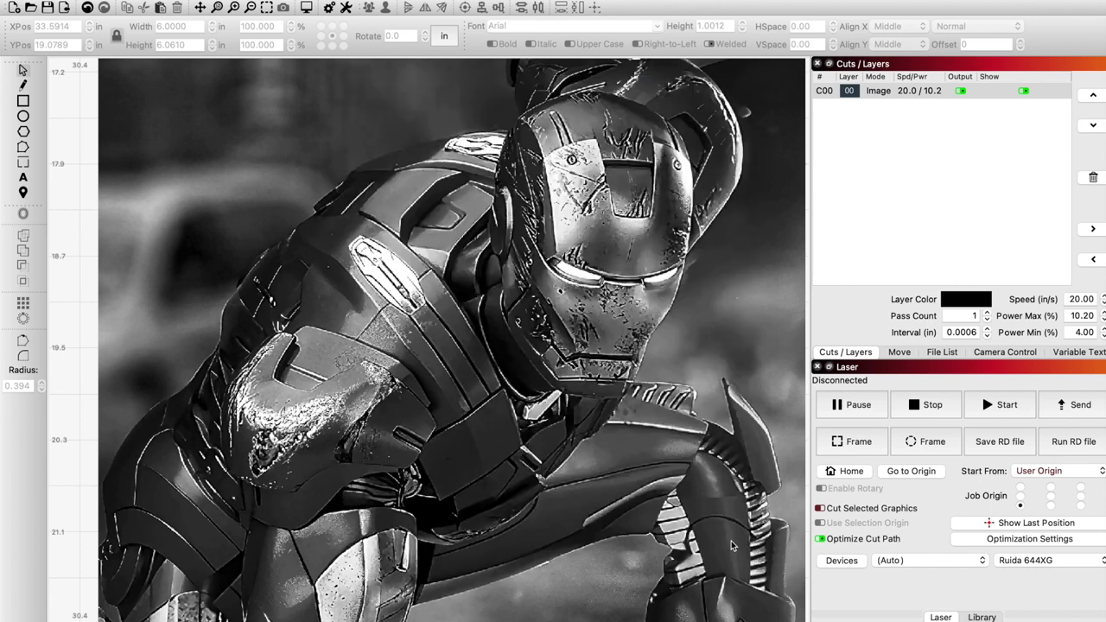
pyautogui.click(306, 9)
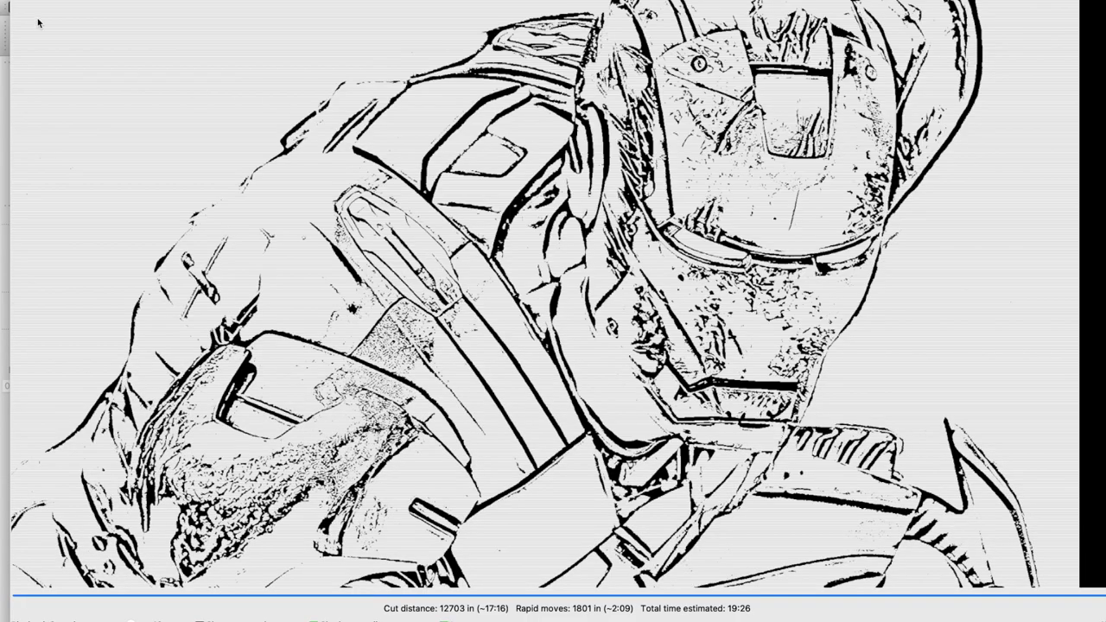
pyautogui.click(21, 4)
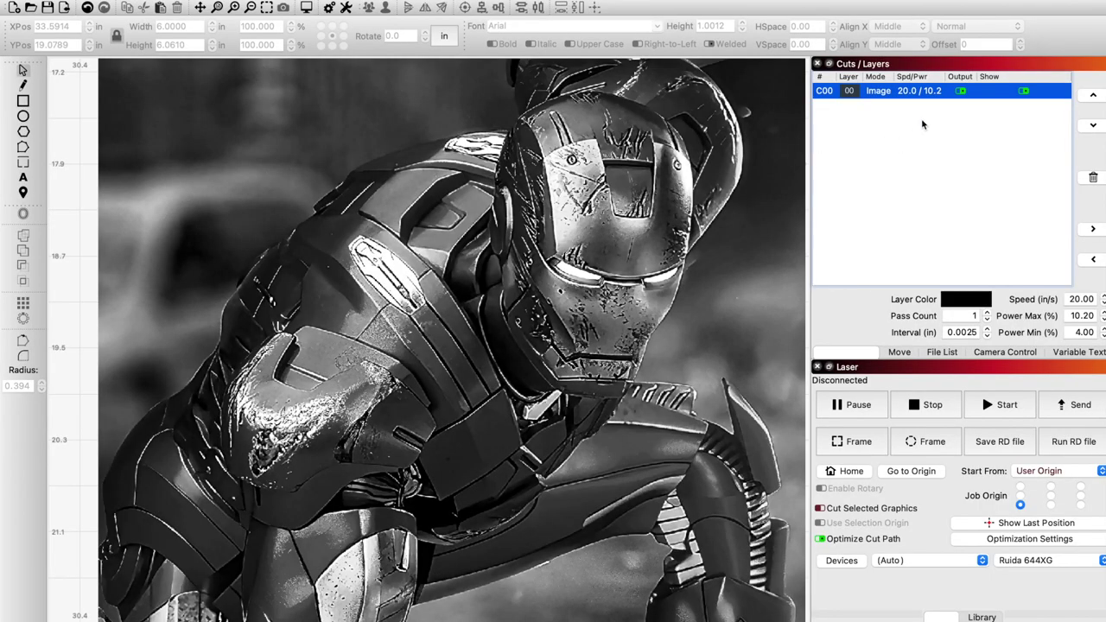
# Reopen C00's cut settings in Halftone mode at 200 cells per inch, ready to edit the angle.
pyautogui.doubleClick(914, 91)
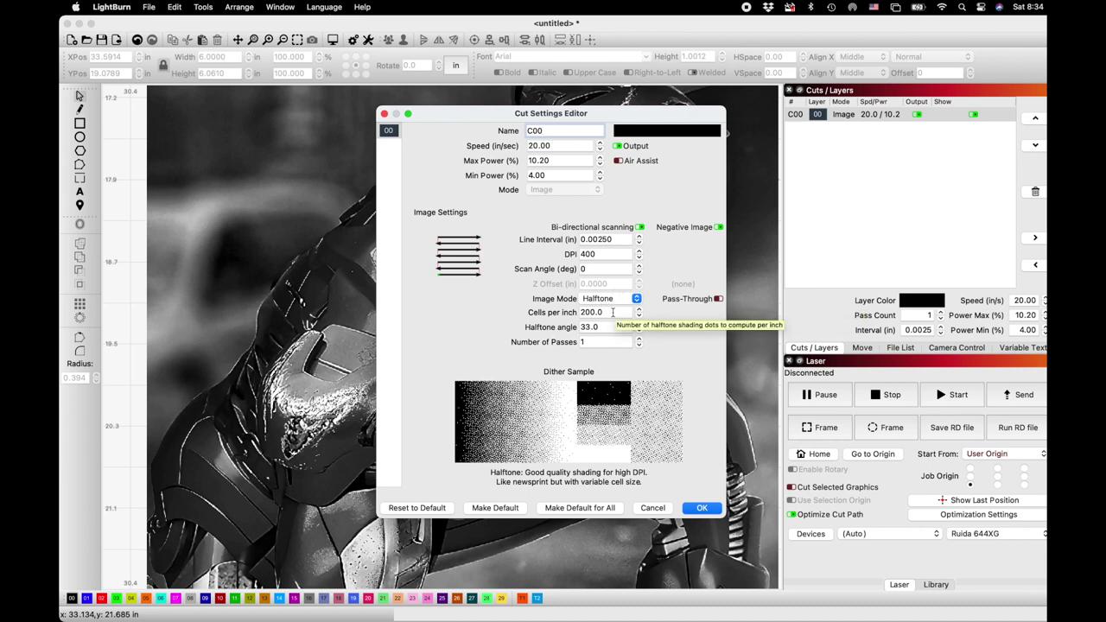
pyautogui.moveTo(611, 311); pyautogui.dragTo(555, 316)
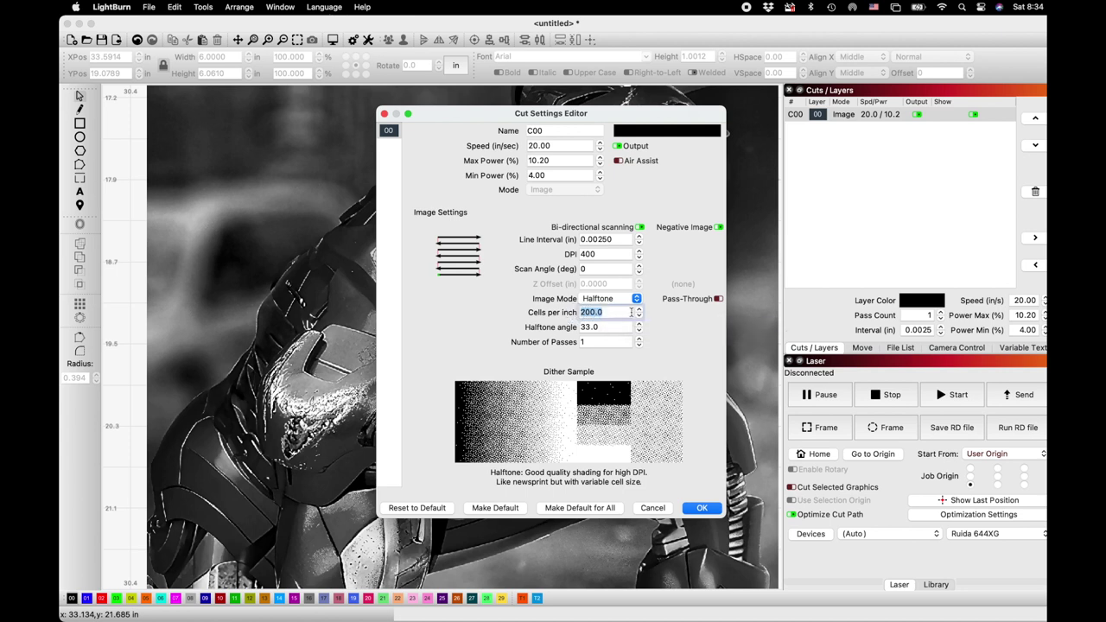
pyautogui.click(618, 325)
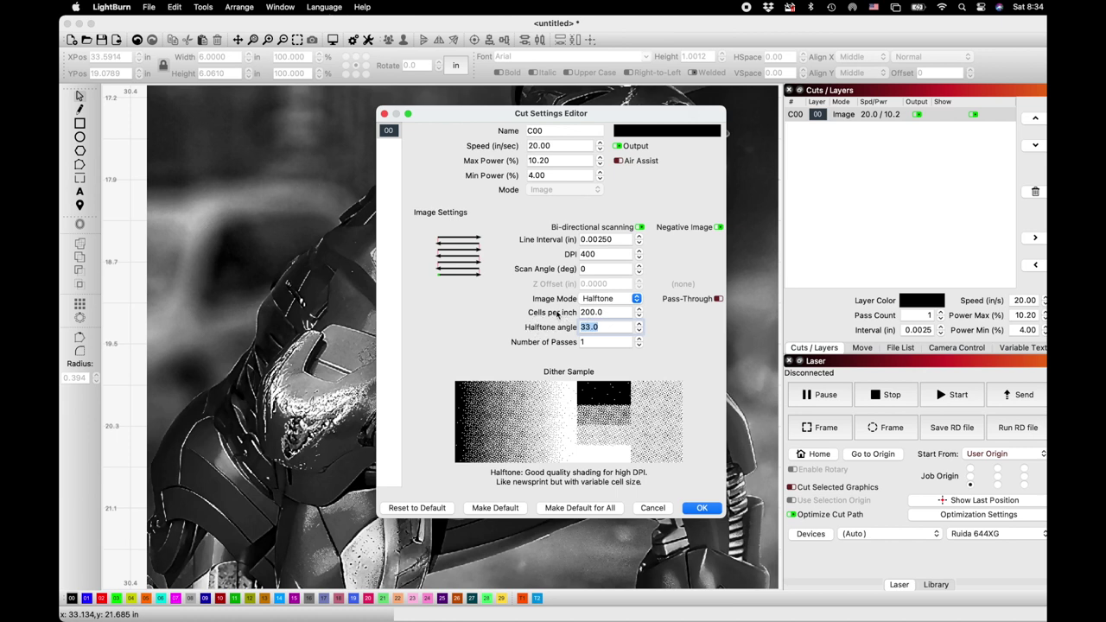
# Try halftone angles 45 and 22.5 in the Dither Sample, then set the angle back to 33.
pyautogui.write('4')
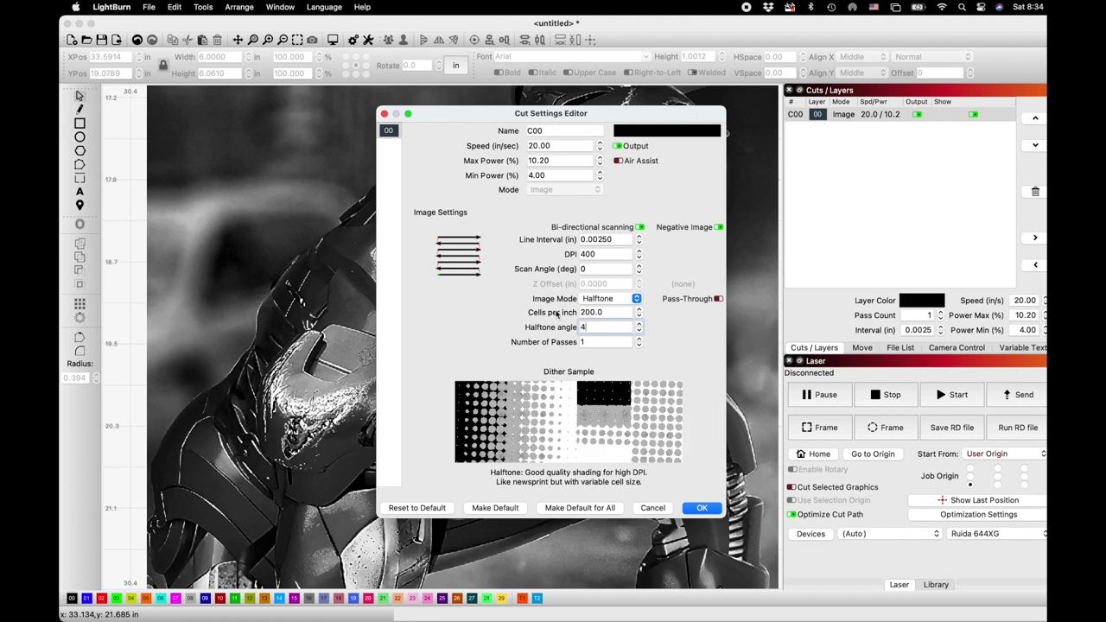
pyautogui.write('5')
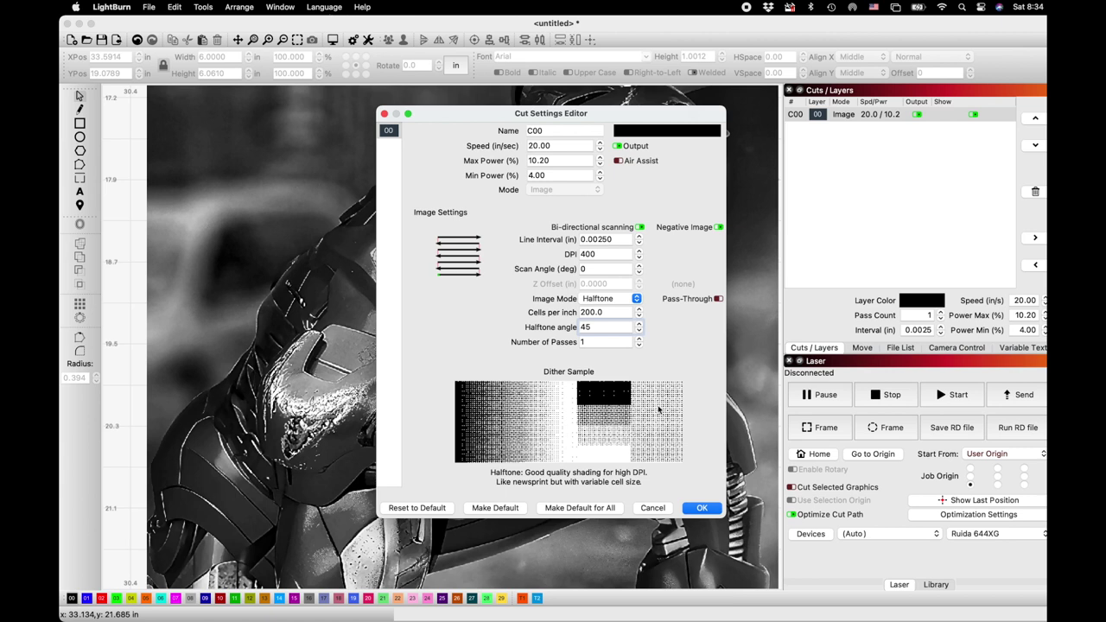
pyautogui.press('BackSpace')
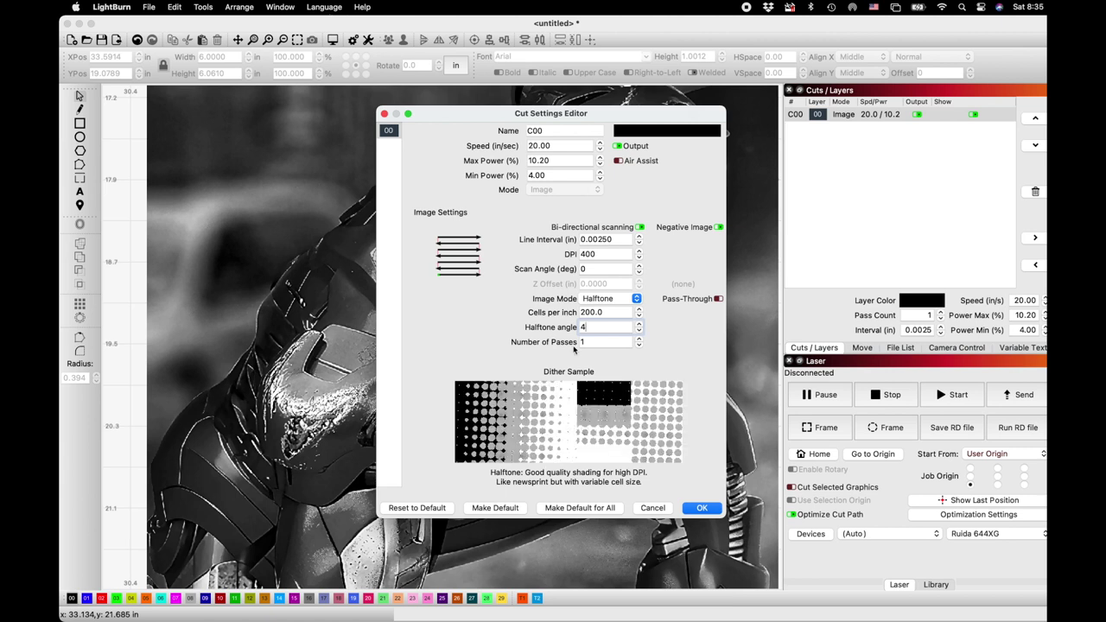
pyautogui.press('super+a')
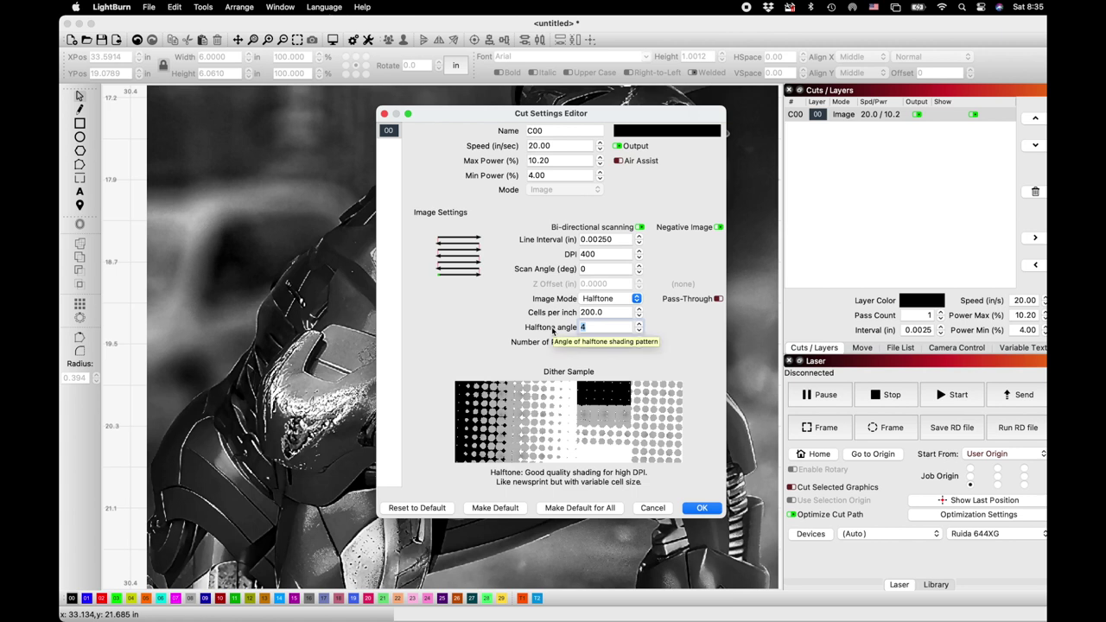
pyautogui.write('33')
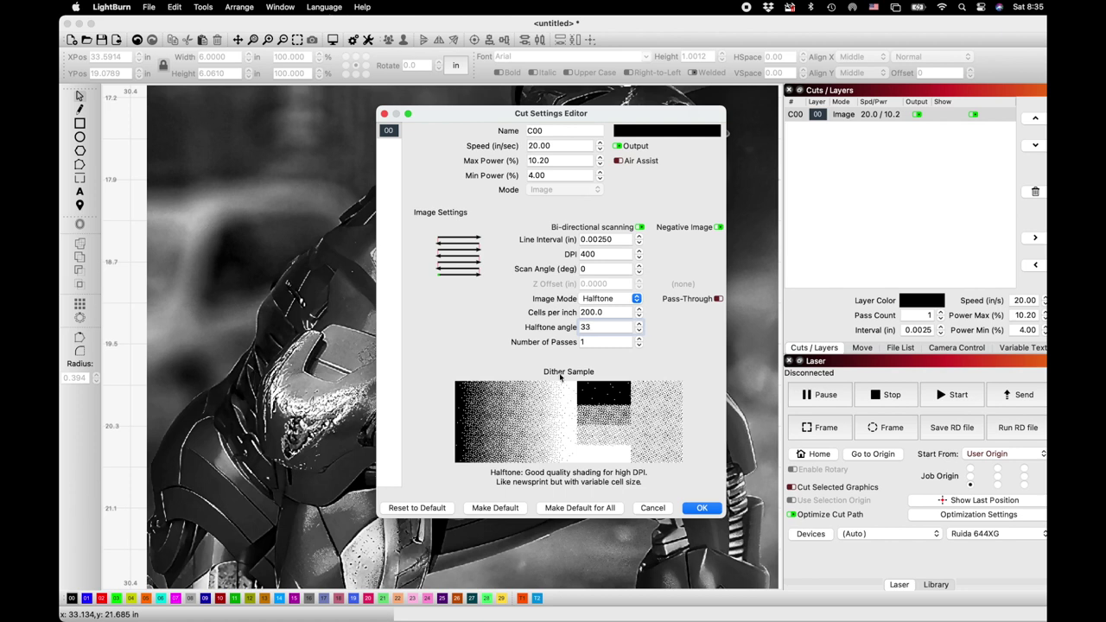
pyautogui.click(590, 326)
pyautogui.write('22')
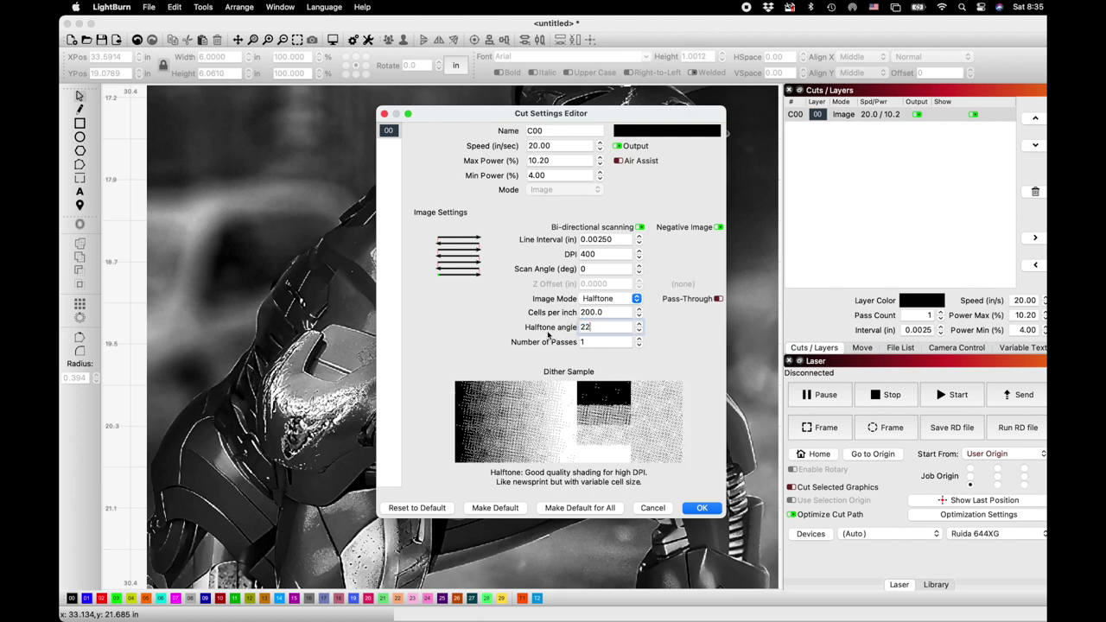
pyautogui.write('.5')
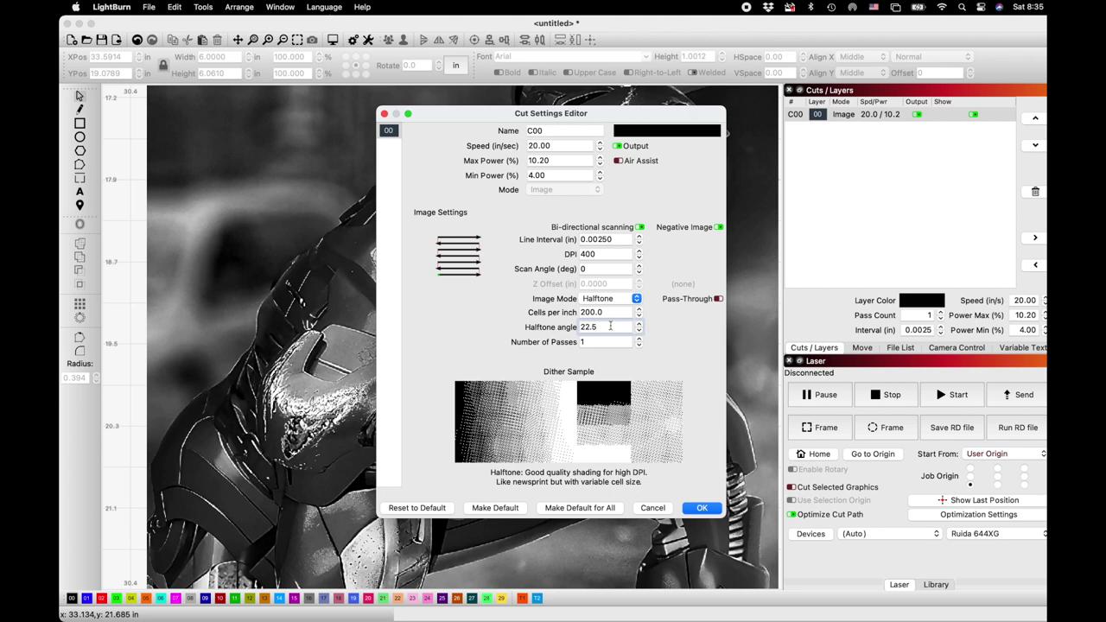
pyautogui.moveTo(609, 326); pyautogui.dragTo(518, 325)
pyautogui.write('33')
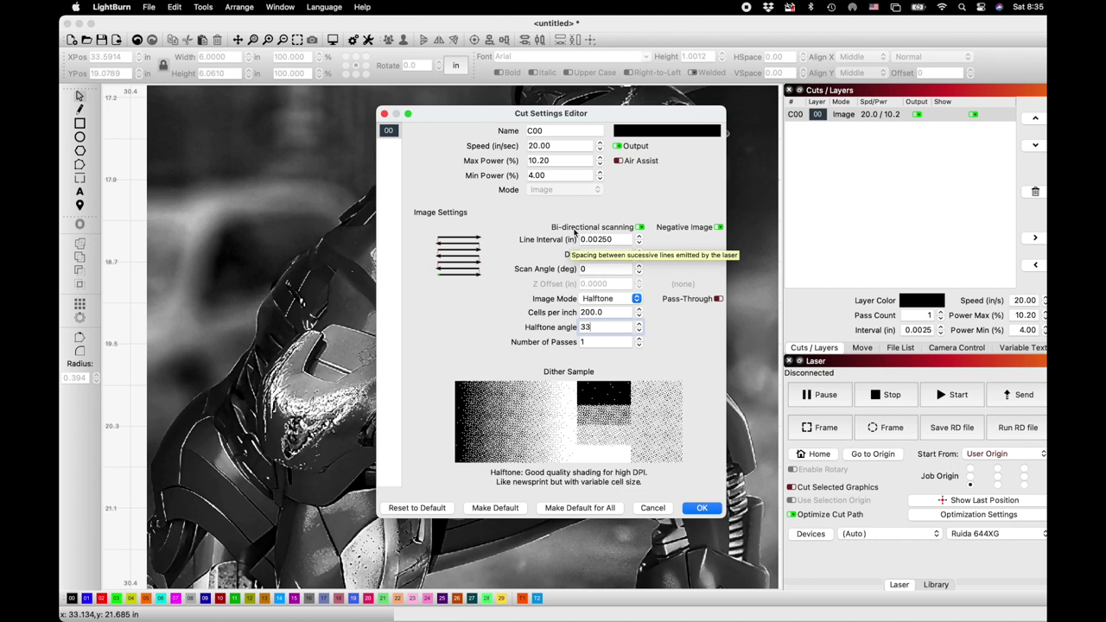
pyautogui.click(531, 145)
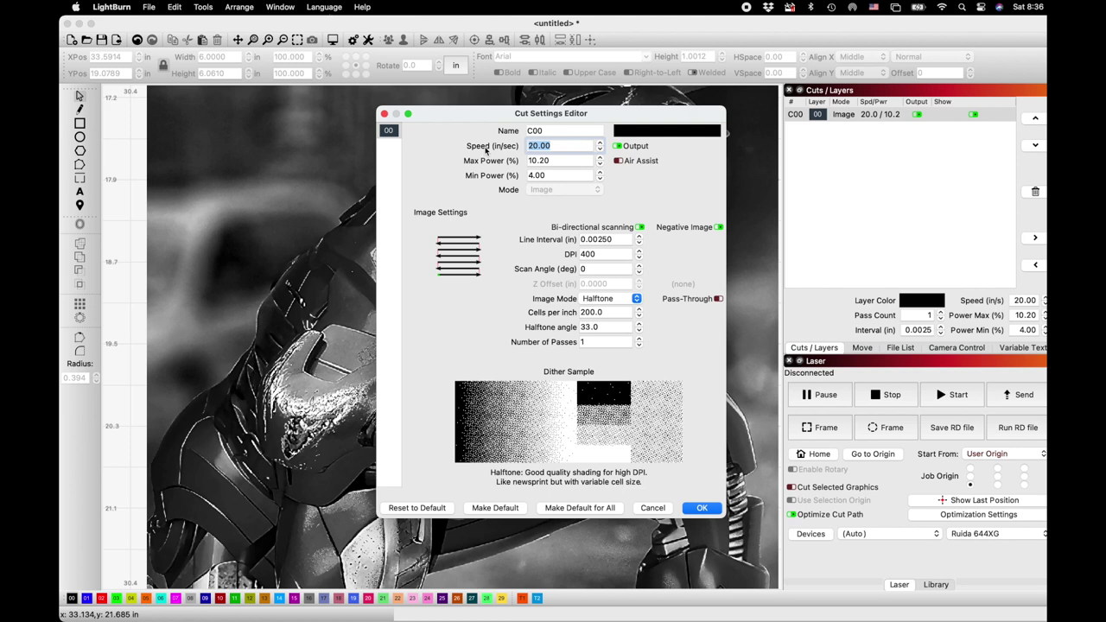
pyautogui.click(717, 227)
pyautogui.click(717, 227)
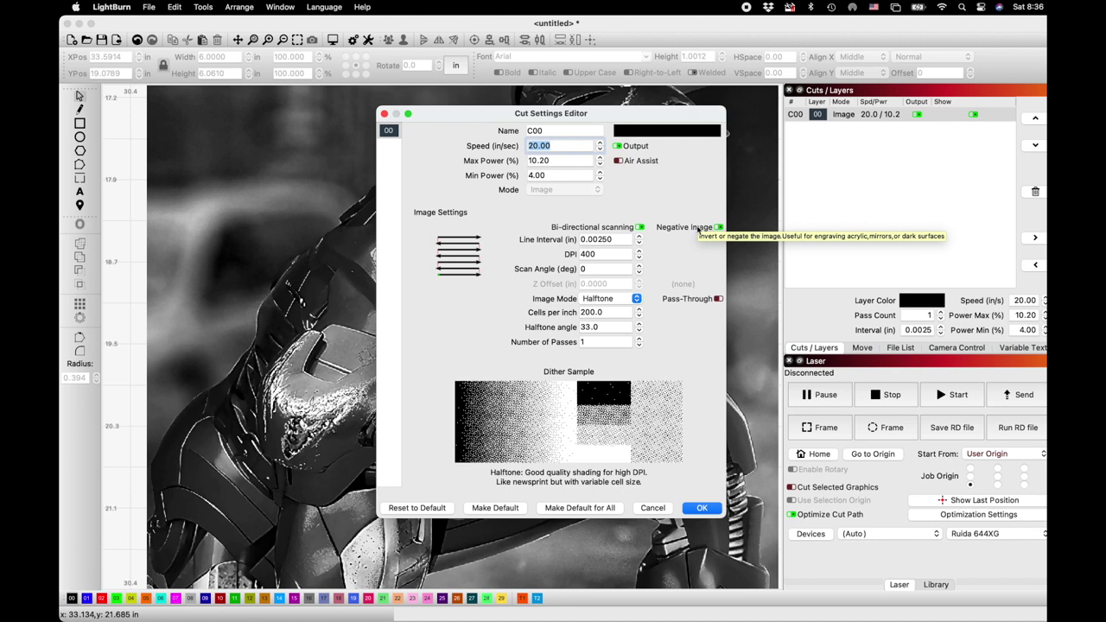
pyautogui.click(562, 161)
pyautogui.moveTo(562, 160); pyautogui.dragTo(507, 166)
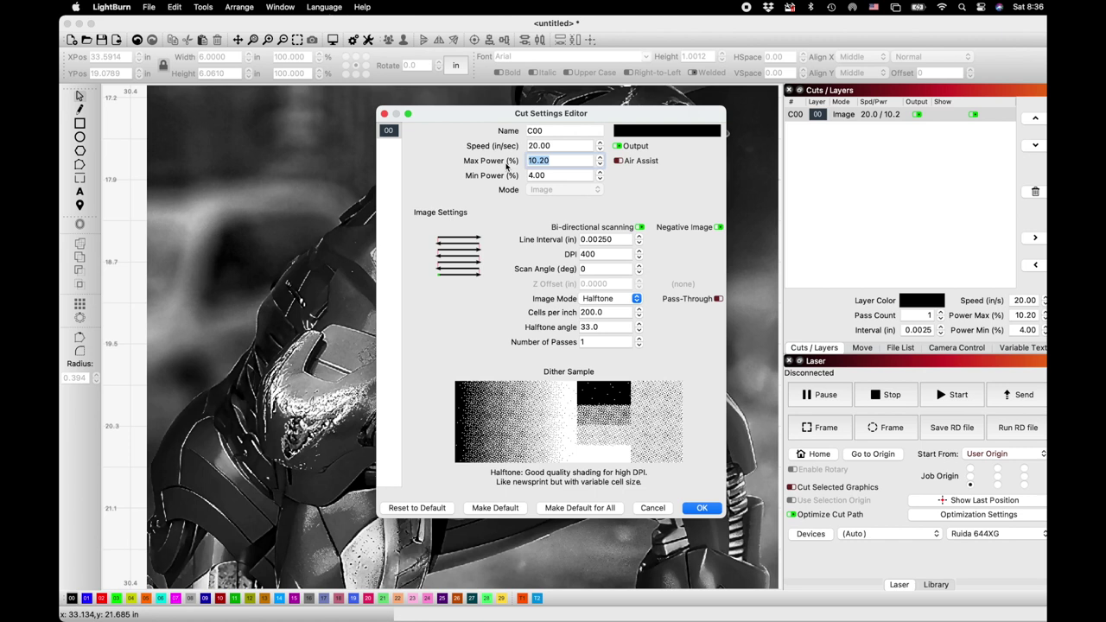
pyautogui.click(562, 175)
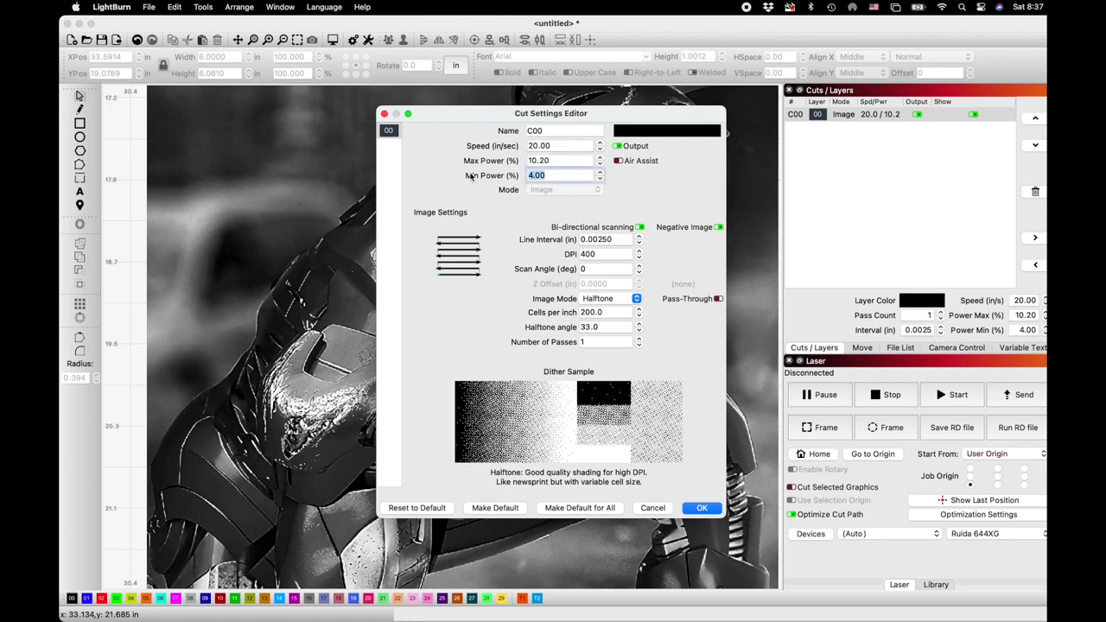
pyautogui.press('BackSpace')
pyautogui.click(596, 254)
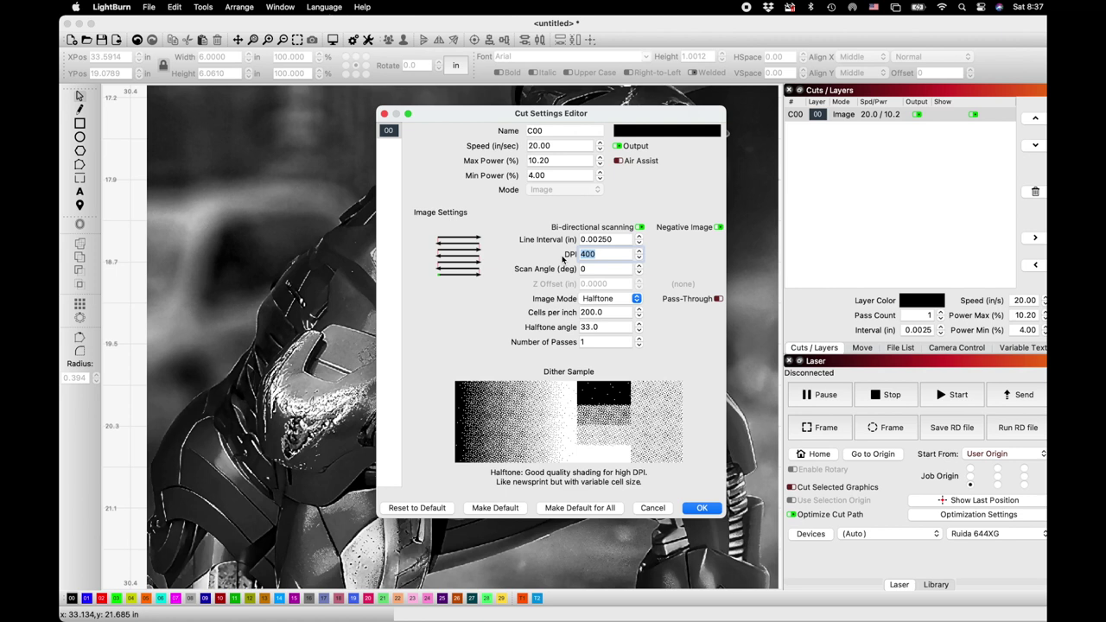
pyautogui.write('1600')
# Enter 1600 DPI for the halftone layer and apply it, answering the DPI-over-1000 warning.
pyautogui.click(585, 253)
pyautogui.moveTo(584, 254); pyautogui.dragTo(607, 255)
pyautogui.click(700, 508)
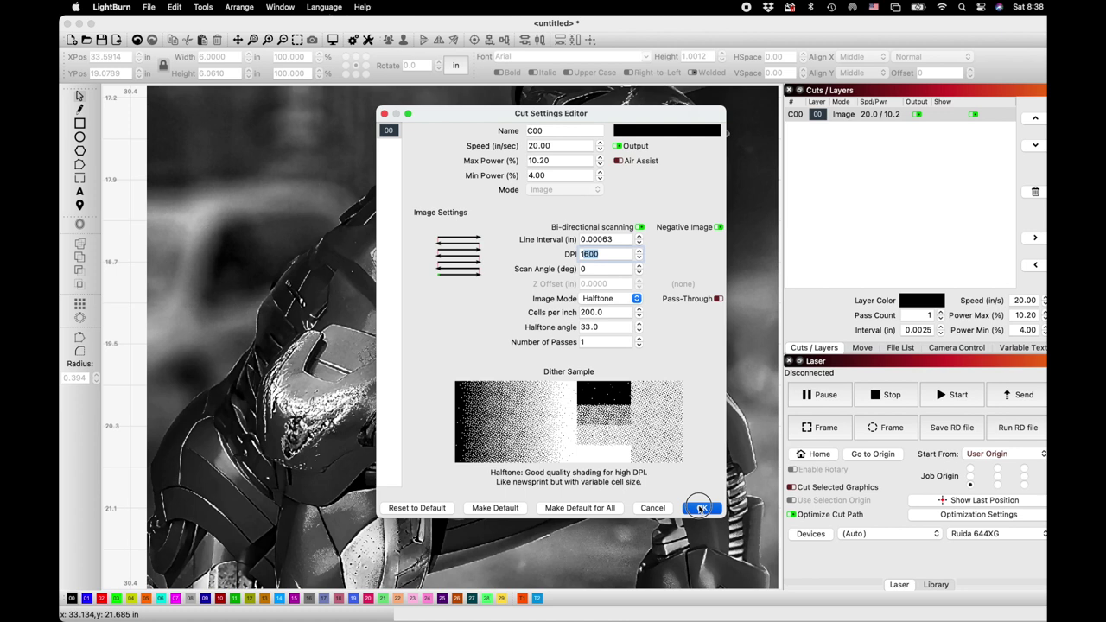
pyautogui.click(566, 253)
pyautogui.click(566, 253)
pyautogui.click(564, 254)
pyautogui.click(716, 507)
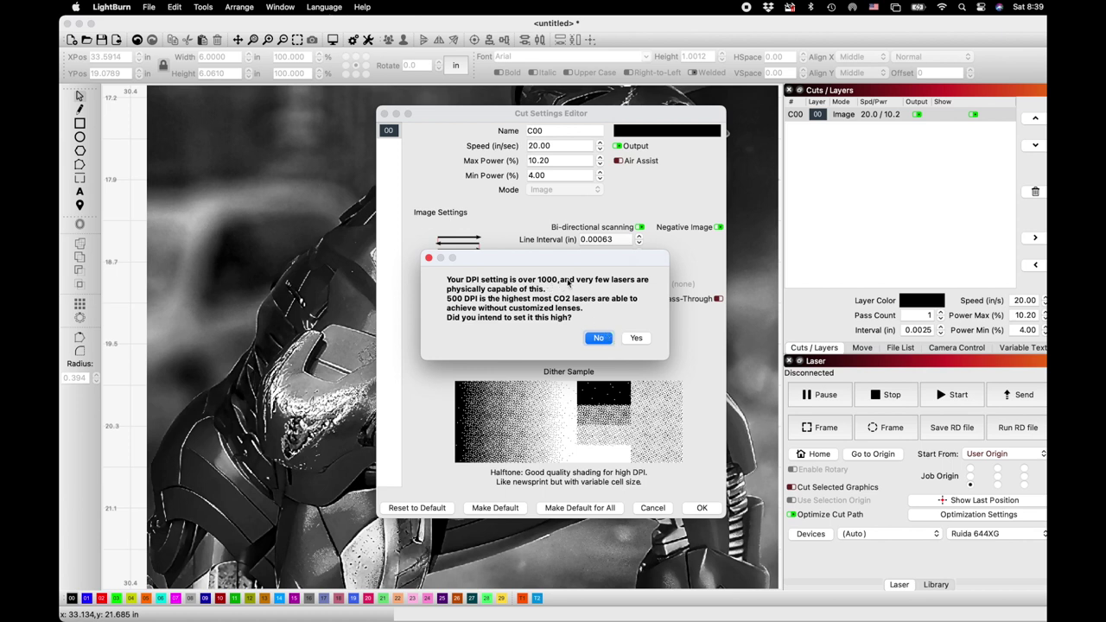
pyautogui.click(641, 339)
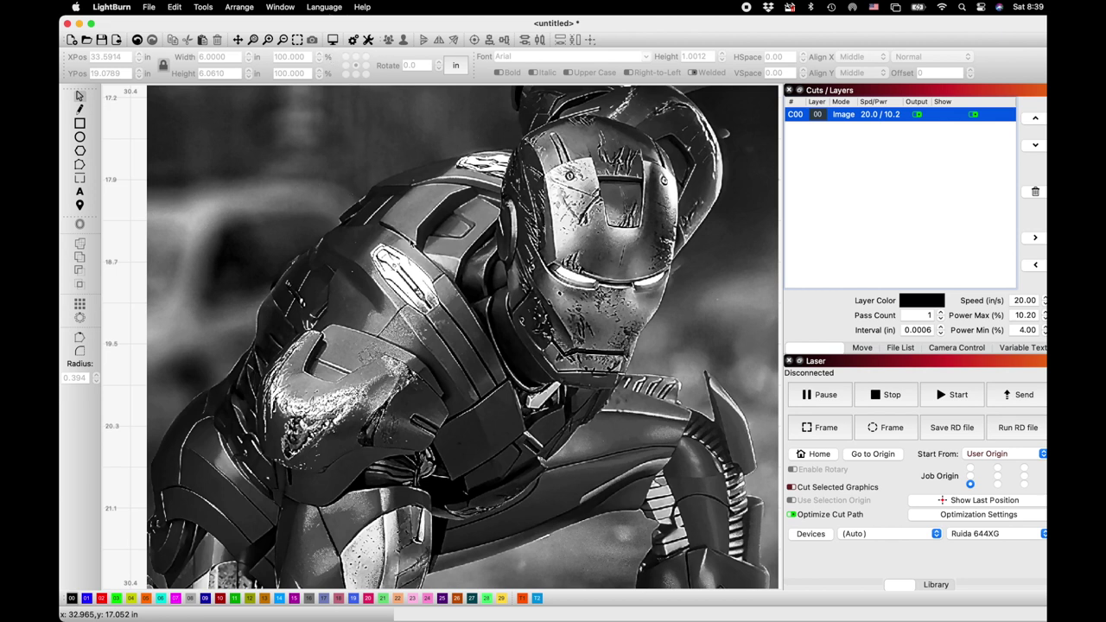
# Preview the 1600 DPI halftone engraving with Alt+P, estimating 2:15:04 total time.
pyautogui.hotkey('alt', 'p')
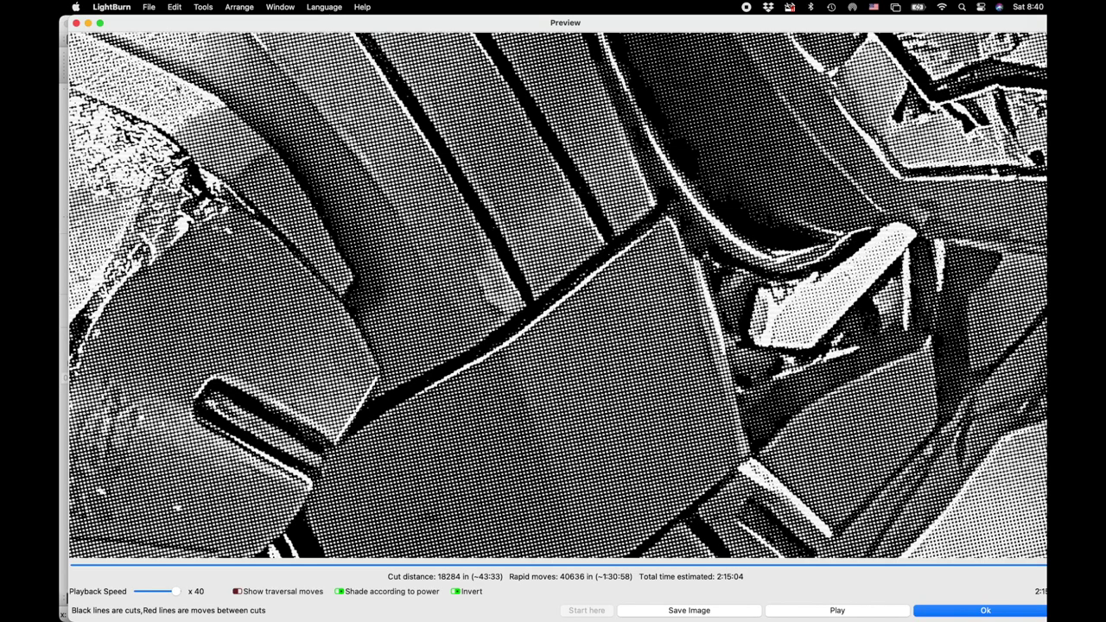
# Close the halftone Preview window to return to the Iron Man image on layer C00.
pyautogui.click(76, 23)
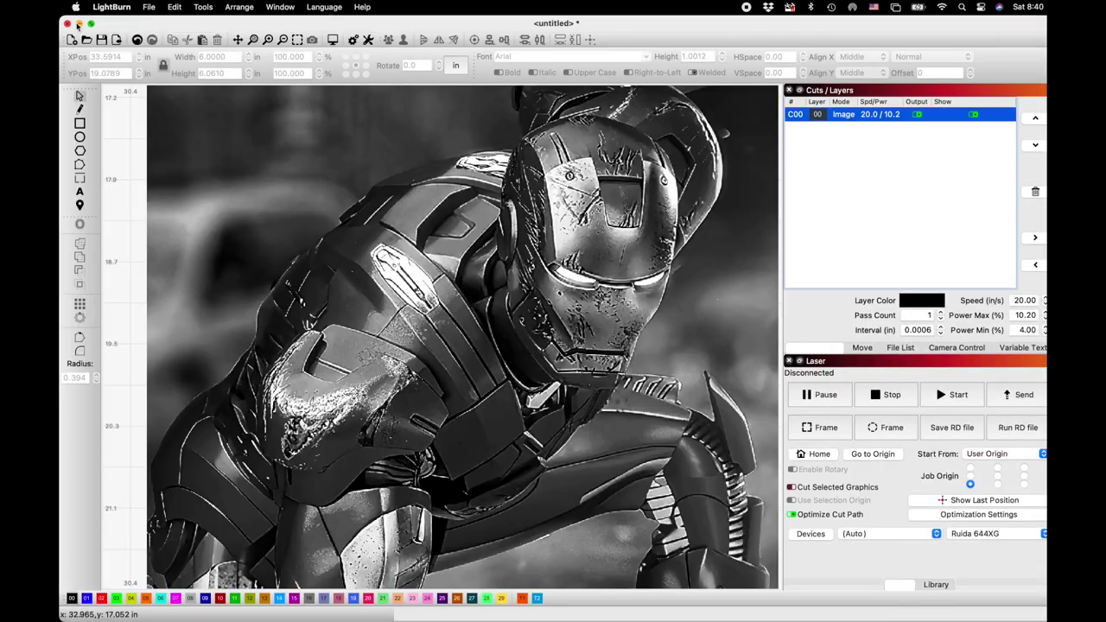